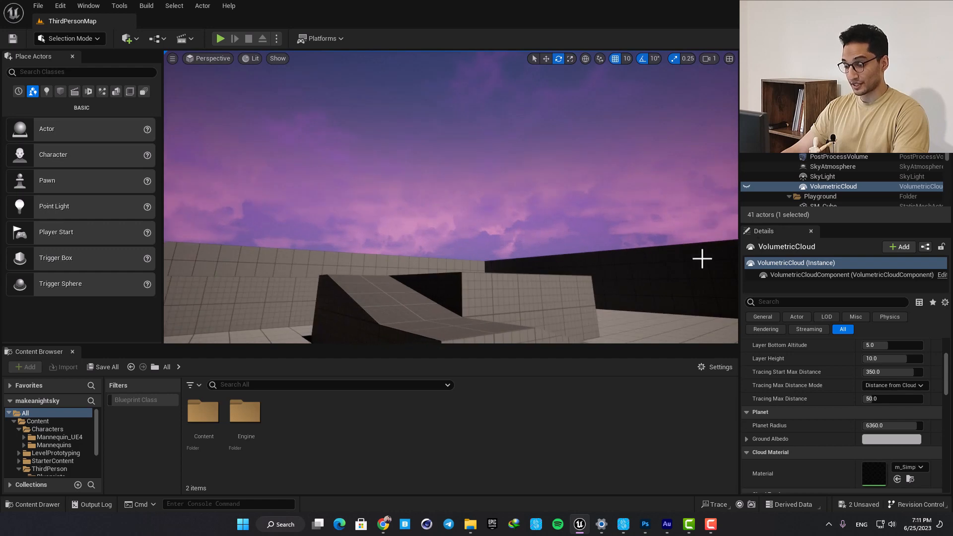
# Make the VolumetricCloud visible in the level and delete the existing purple BP_Sky_Sphere actor.
pyautogui.click(746, 187)
pyautogui.click(688, 177)
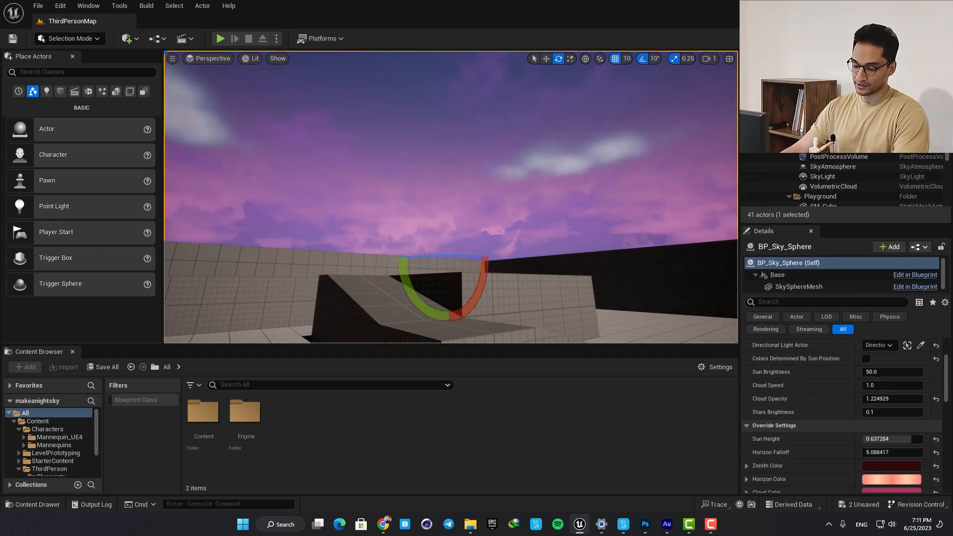
pyautogui.press('Delete')
pyautogui.press('s')
pyautogui.moveTo(689, 177); pyautogui.dragTo(684, 211, button='right')
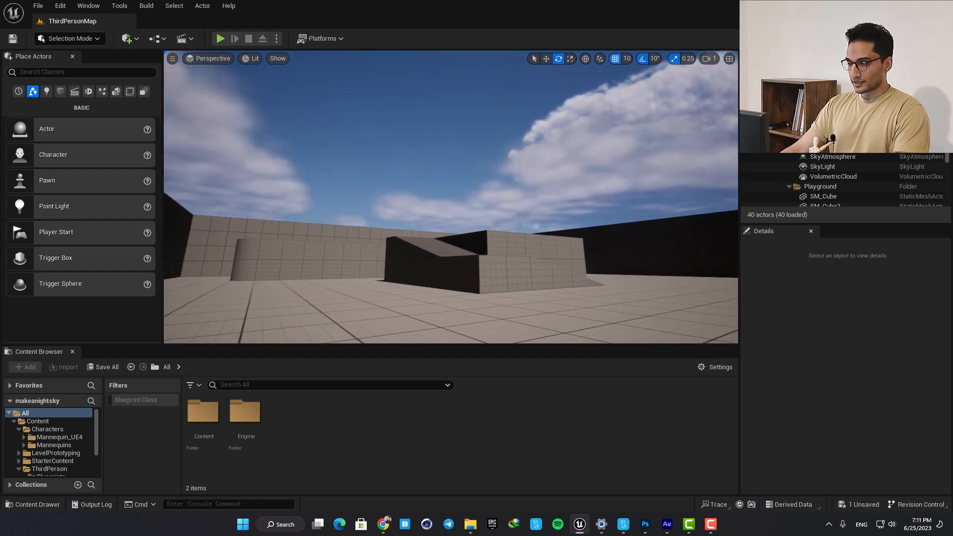
pyautogui.moveTo(487, 186); pyautogui.dragTo(429, 162, button='right')
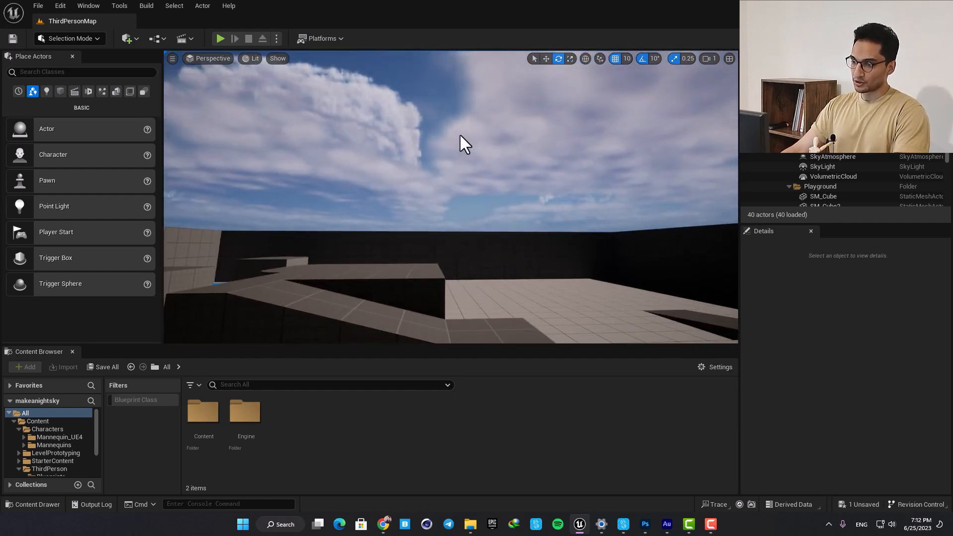
# Select the VolumetricCloud actor, look over its clouds, and hide it in the level.
pyautogui.click(827, 177)
pyautogui.moveTo(485, 188); pyautogui.dragTo(486, 187, button='right')
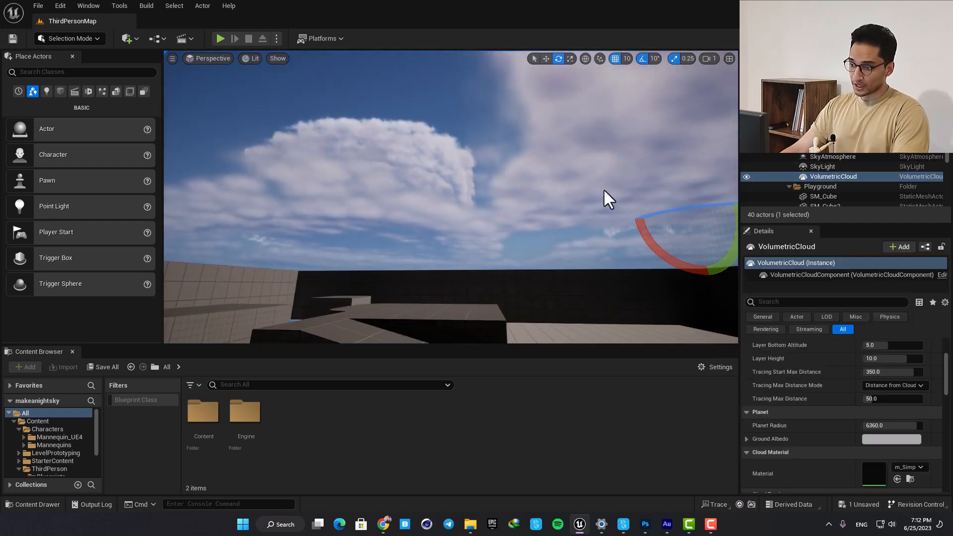
pyautogui.moveTo(601, 190); pyautogui.dragTo(601, 189, button='right')
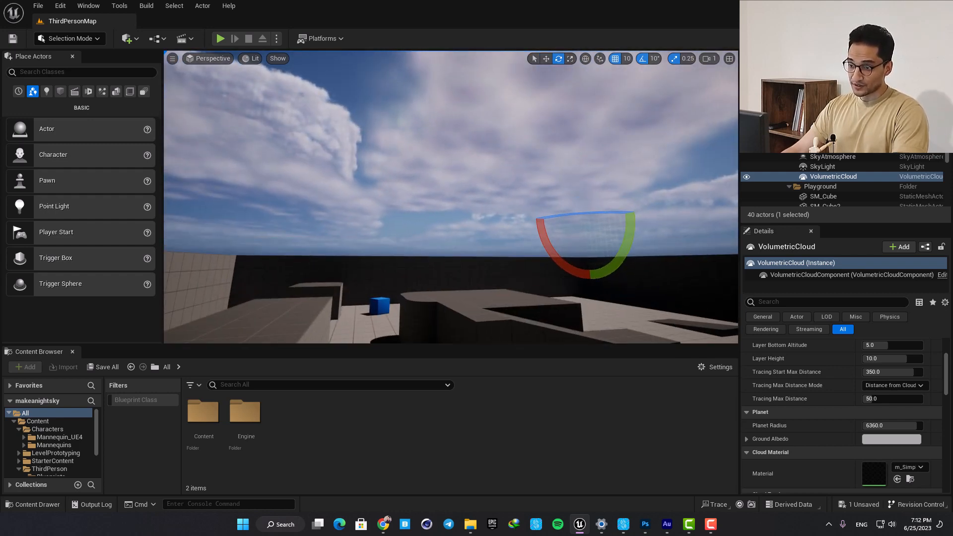
pyautogui.moveTo(478, 240); pyautogui.dragTo(478, 240, button='right')
pyautogui.moveTo(446, 310); pyautogui.dragTo(446, 310, button='right')
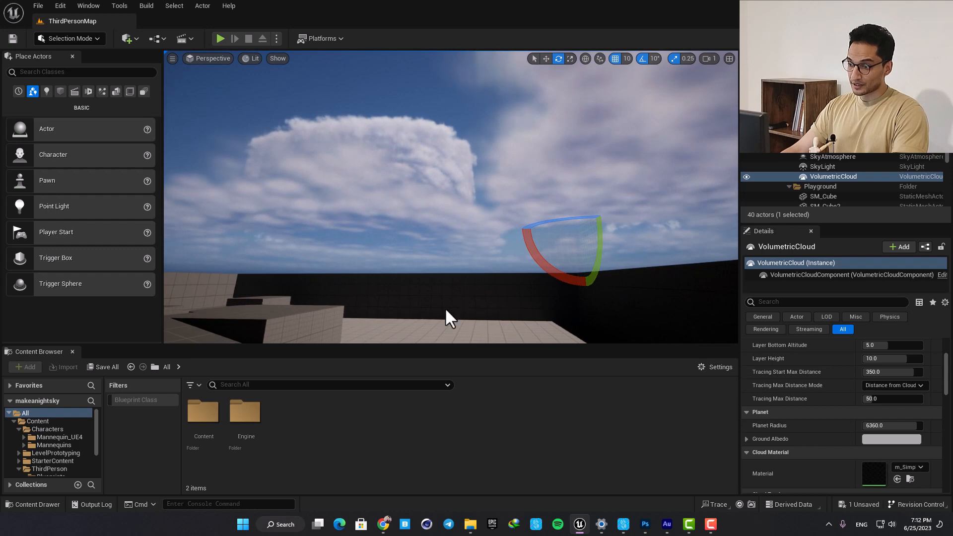
pyautogui.click(747, 177)
pyautogui.moveTo(645, 198); pyautogui.dragTo(646, 199, button='right')
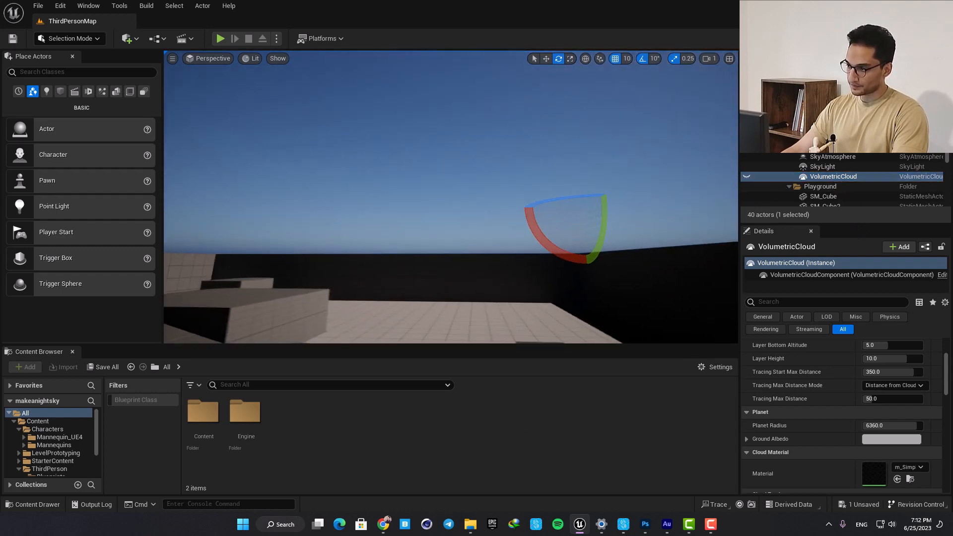
pyautogui.moveTo(479, 208); pyautogui.dragTo(479, 209, button='right')
pyautogui.moveTo(445, 329); pyautogui.dragTo(400, 347, button='right')
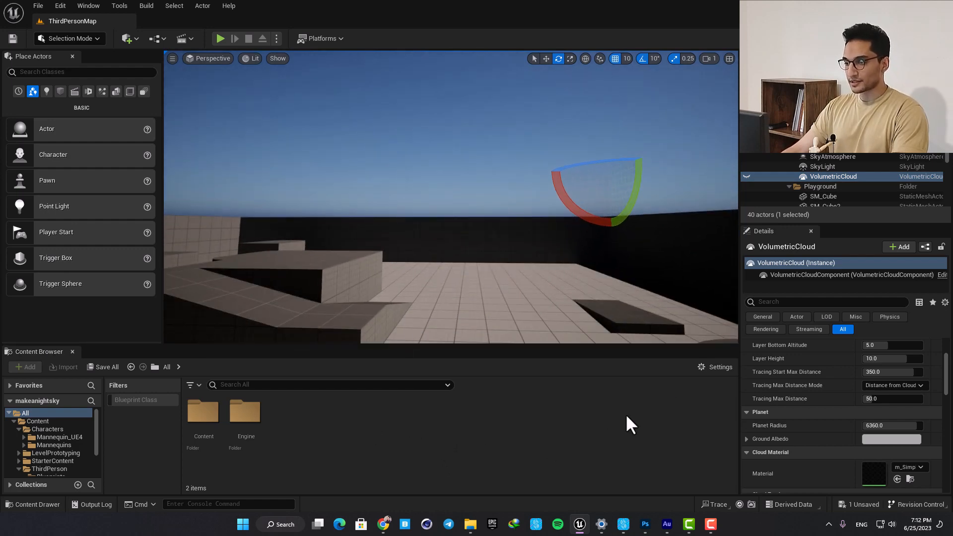
pyautogui.moveTo(515, 311); pyautogui.dragTo(561, 323, button='right')
# Check that engine content is shown, and search the Engine folder for "bp sk".
pyautogui.click(710, 370)
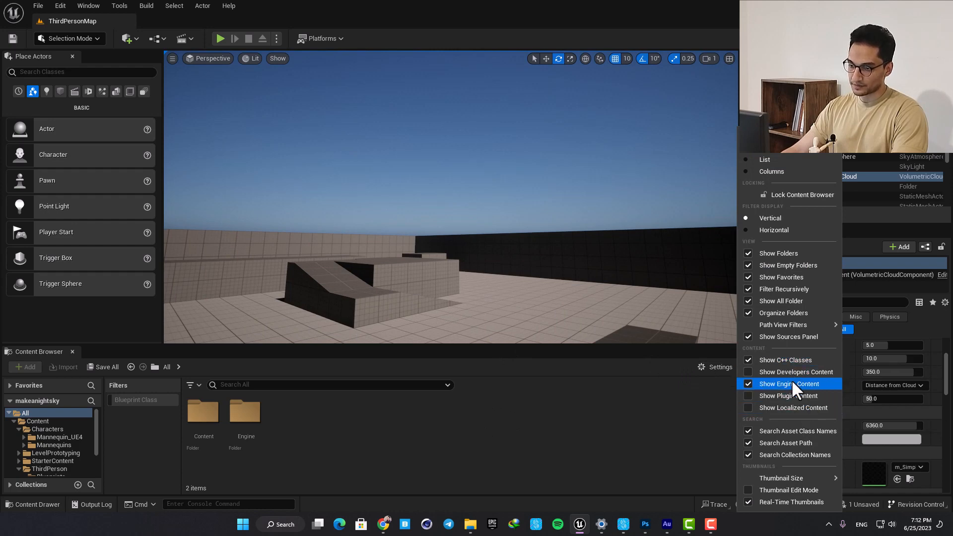
pyautogui.click(550, 445)
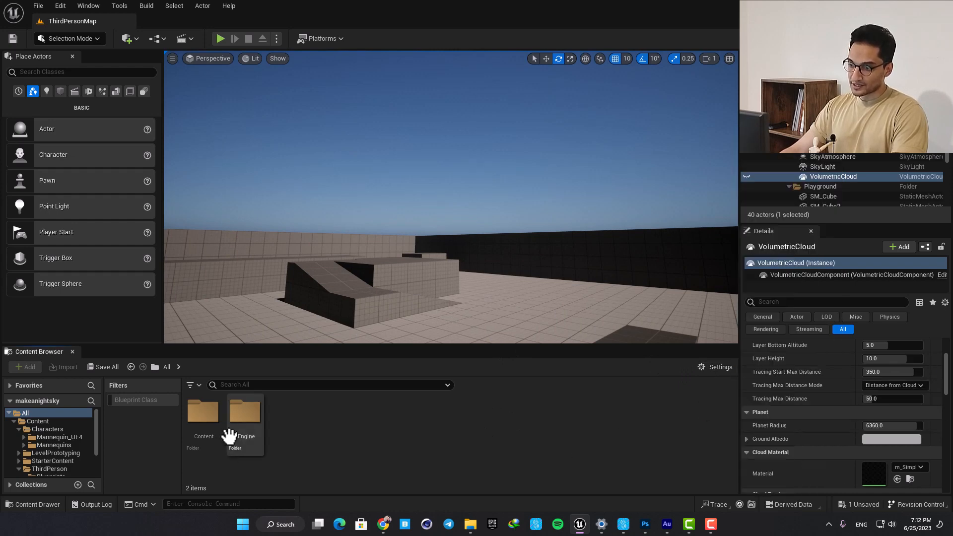
pyautogui.scroll(-3, 45, 426)
pyautogui.click(42, 465)
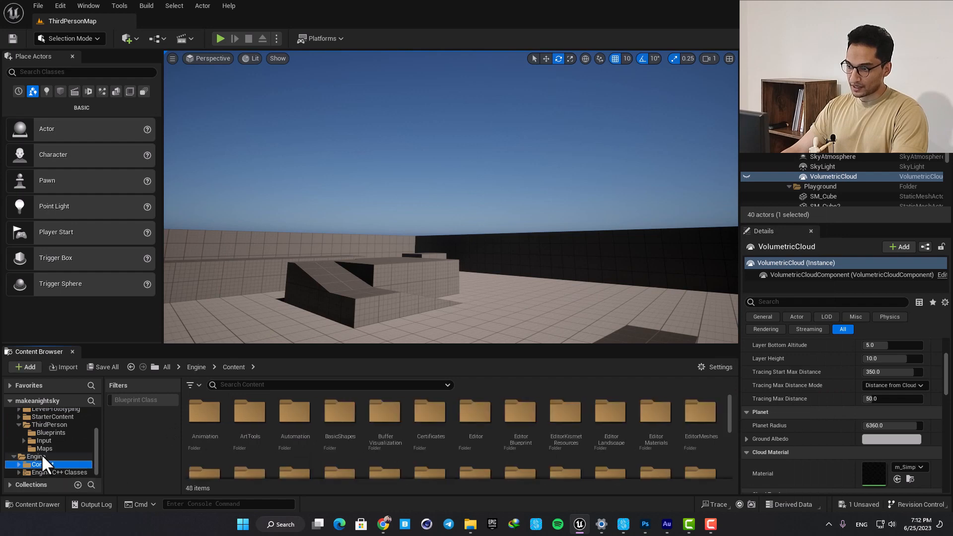
pyautogui.click(36, 457)
pyautogui.click(244, 412)
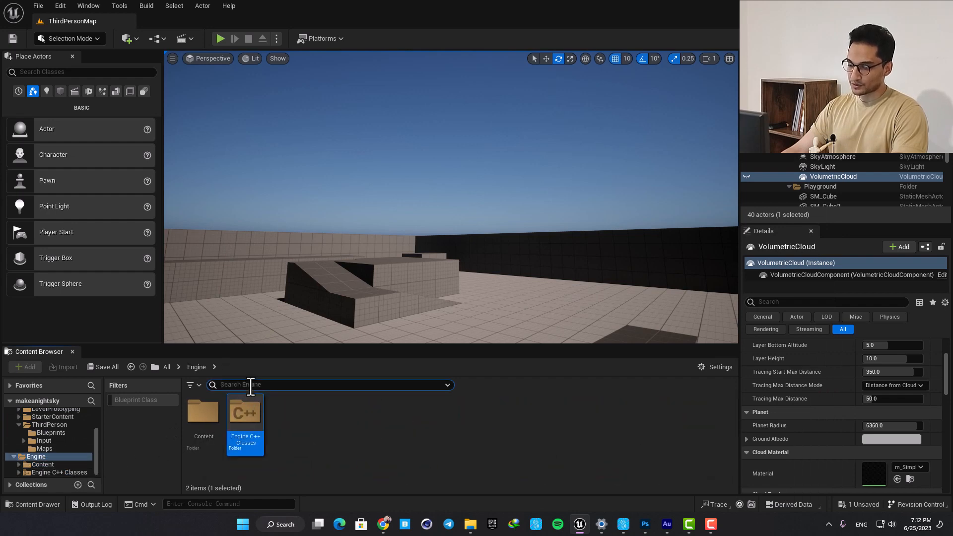
pyautogui.write('p sk')
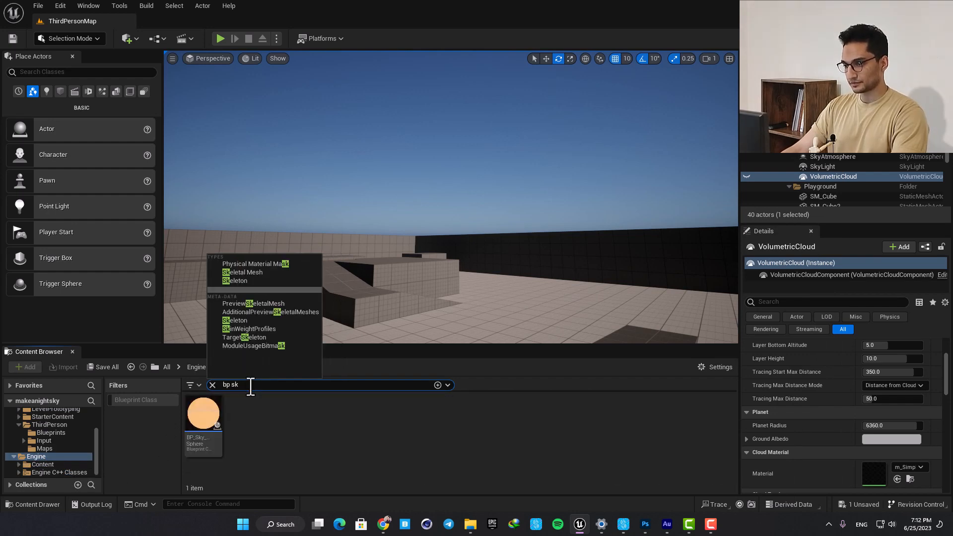
# Place BP_Sky_Sphere on the level floor and delete the old hidden BP_Sky_Sphere2 actor.
pyautogui.moveTo(203, 406); pyautogui.dragTo(432, 313)
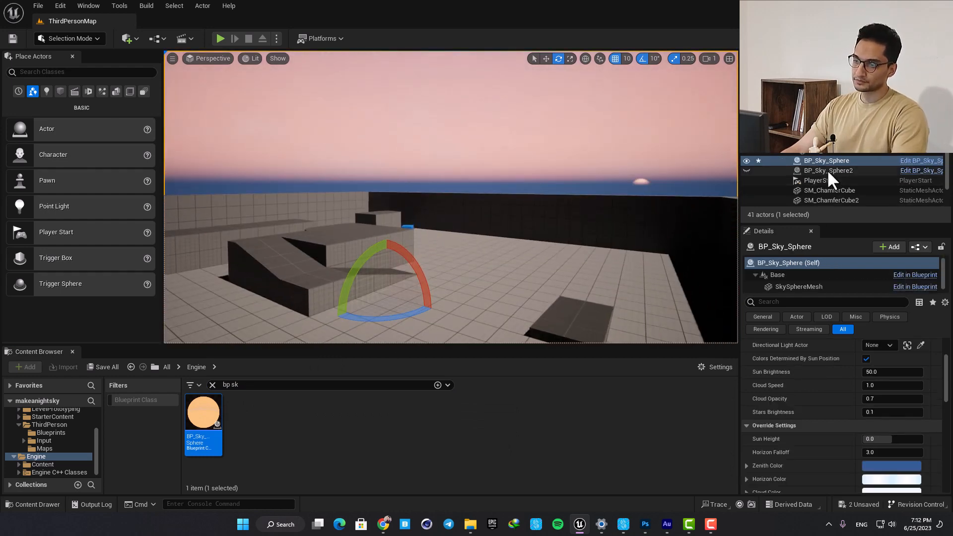
pyautogui.click(827, 170)
pyautogui.press('Delete')
pyautogui.click(792, 163)
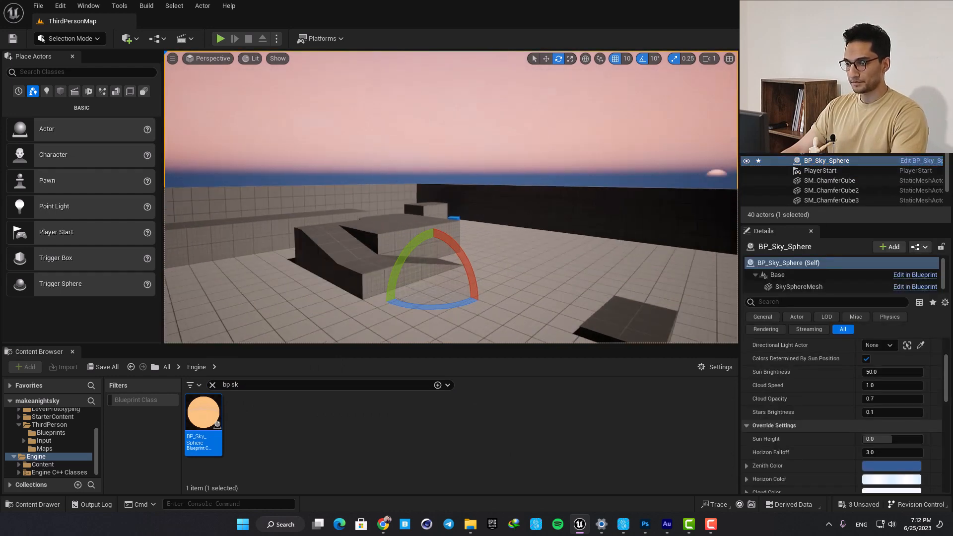
pyautogui.moveTo(451, 208); pyautogui.dragTo(467, 192, button='right')
pyautogui.moveTo(503, 234); pyautogui.dragTo(500, 228, button='right')
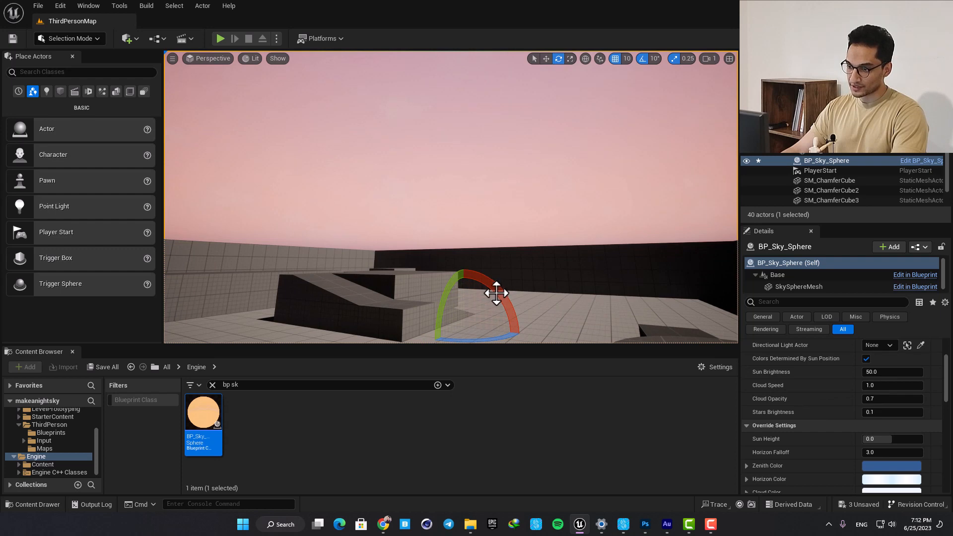
# Search the placeable actors for "sky" to locate BP_Sky_Sphere there as well.
pyautogui.click(44, 72)
pyautogui.write('s')
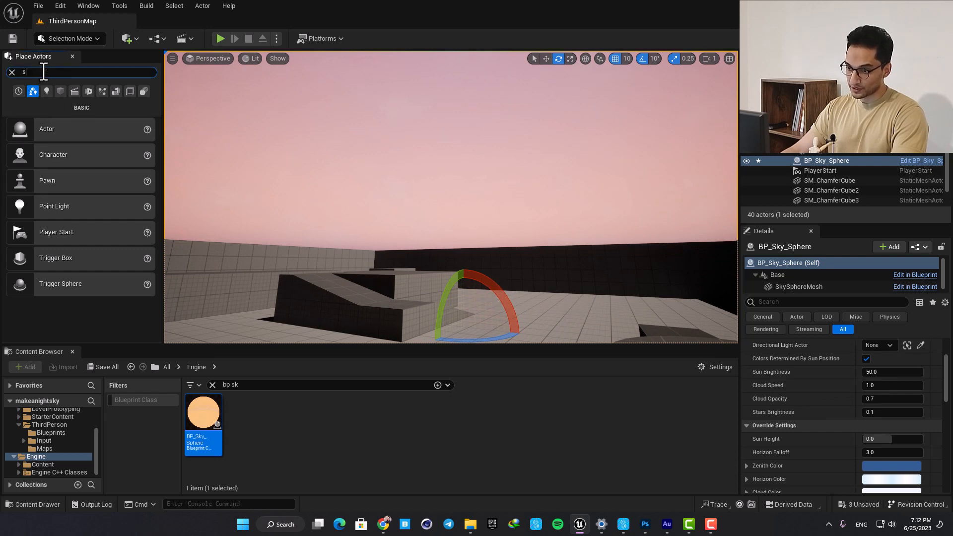
pyautogui.write('ky')
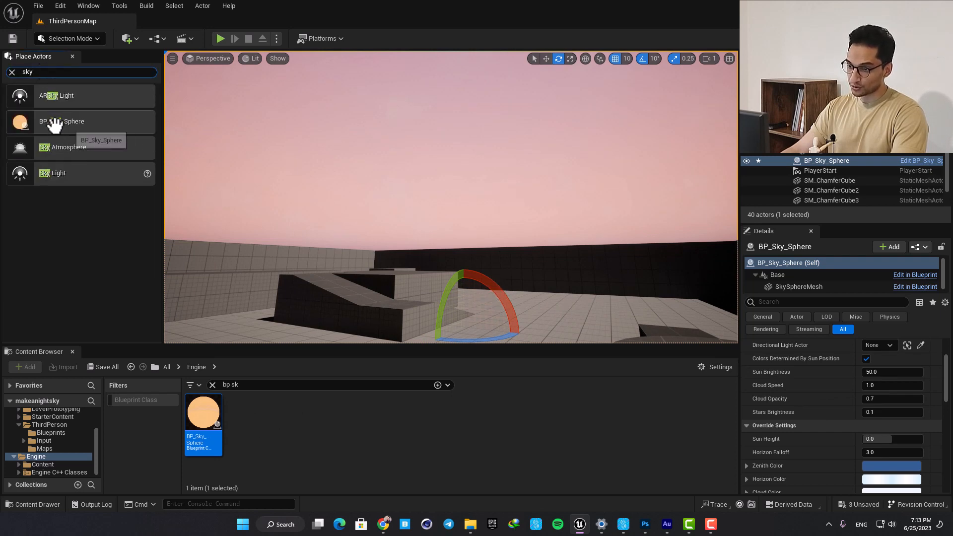
pyautogui.click(268, 444)
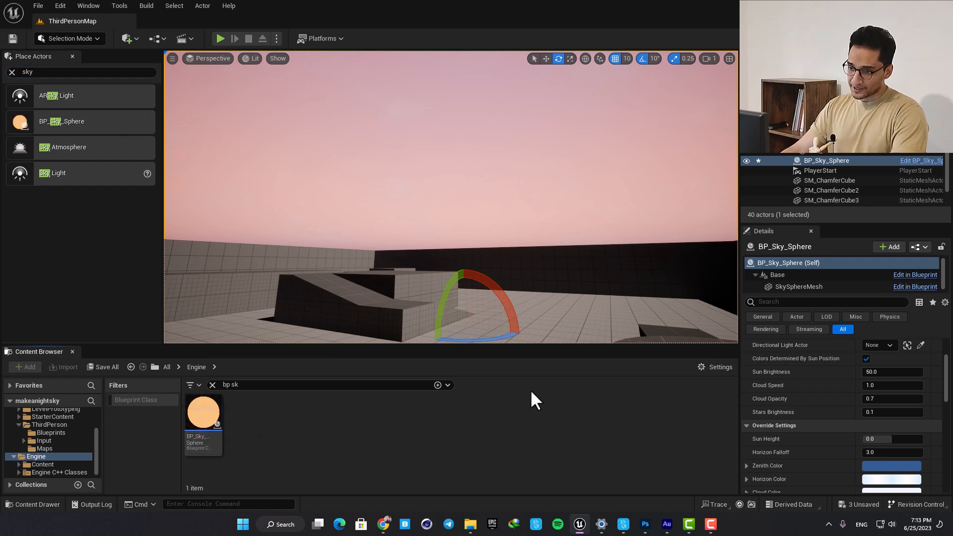
# Raise the Sun Height of BP_Sky_Sphere to 0.696 while checking the sky from several angles.
pyautogui.moveTo(436, 251); pyautogui.dragTo(436, 278, button='right')
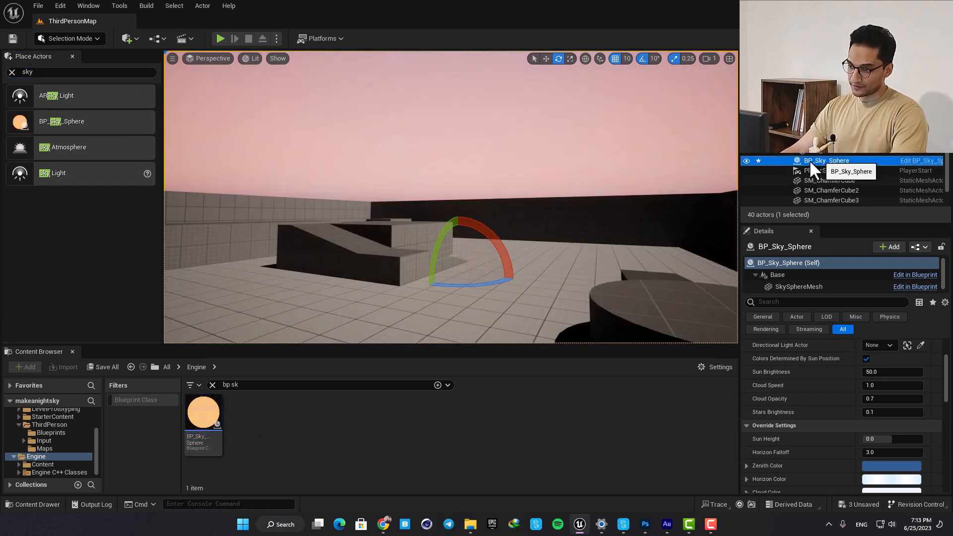
pyautogui.moveTo(494, 248); pyautogui.dragTo(534, 261, button='right')
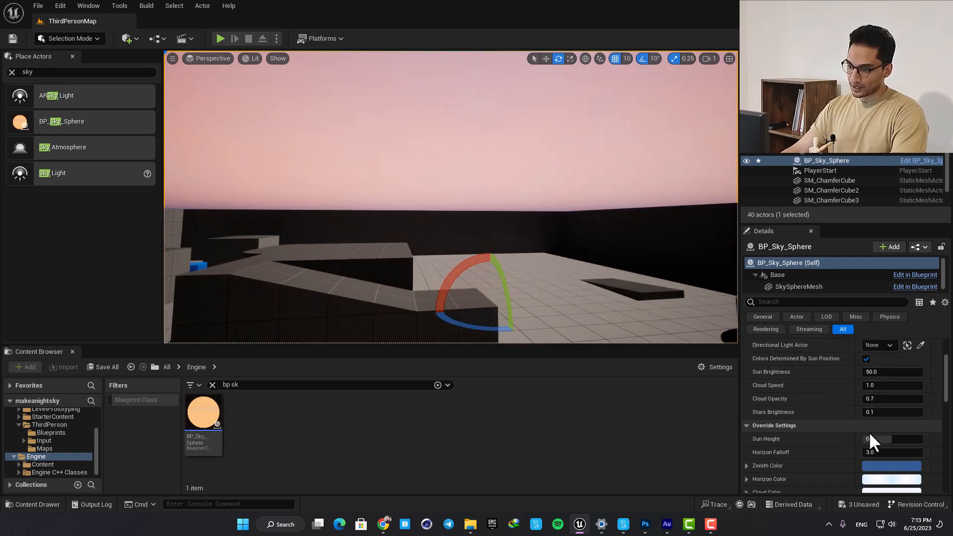
pyautogui.moveTo(888, 439); pyautogui.dragTo(904, 439)
pyautogui.moveTo(509, 286); pyautogui.dragTo(509, 280, button='right')
pyautogui.press('q')
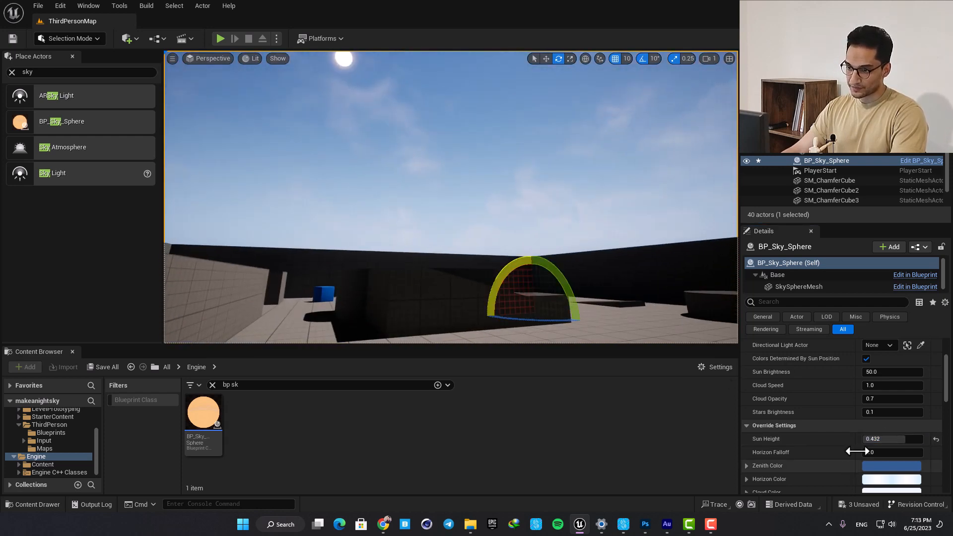
pyautogui.scroll(-2, 832, 452)
pyautogui.scroll(2, 832, 452)
pyautogui.moveTo(889, 439); pyautogui.dragTo(920, 439)
pyautogui.moveTo(596, 273); pyautogui.dragTo(608, 221, button='right')
pyautogui.moveTo(895, 442)
pyautogui.mouseDown()
pyautogui.moveTo(879, 443)
pyautogui.moveTo(909, 442)
pyautogui.moveTo(897, 442)
pyautogui.mouseUp()
pyautogui.moveTo(596, 223)
pyautogui.mouseDown(button='right')
pyautogui.moveTo(593, 211)
pyautogui.moveTo(596, 278)
pyautogui.moveTo(601, 233)
pyautogui.mouseUp(button='right')
pyautogui.moveTo(506, 180); pyautogui.dragTo(511, 215, button='right')
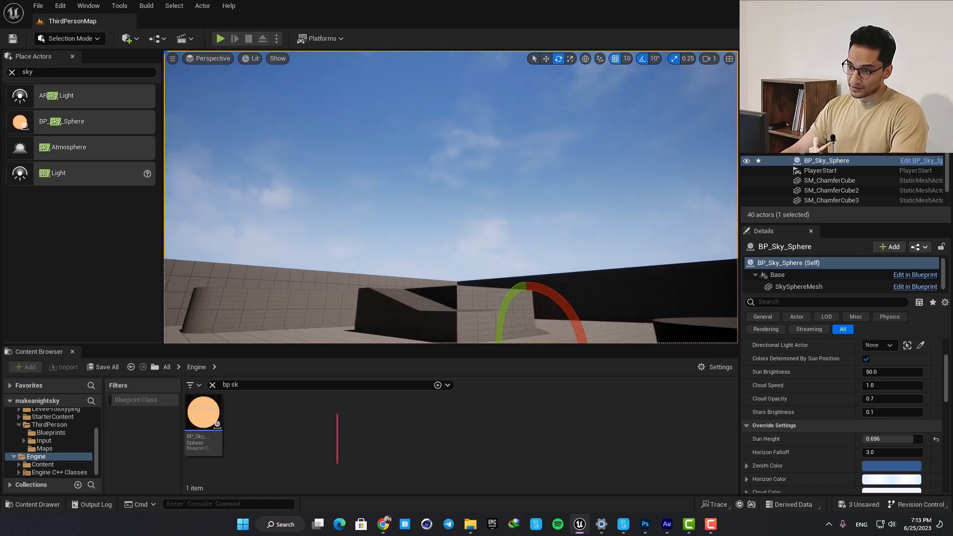
# Set the sky sphere's Cloud Speed to about 1.34, Cloud Opacity to 1.004 and Stars Brightness to -0.436.
pyautogui.moveTo(889, 385)
pyautogui.mouseDown()
pyautogui.moveTo(902, 386)
pyautogui.moveTo(896, 399)
pyautogui.mouseUp()
pyautogui.moveTo(502, 199); pyautogui.dragTo(619, 183, button='right')
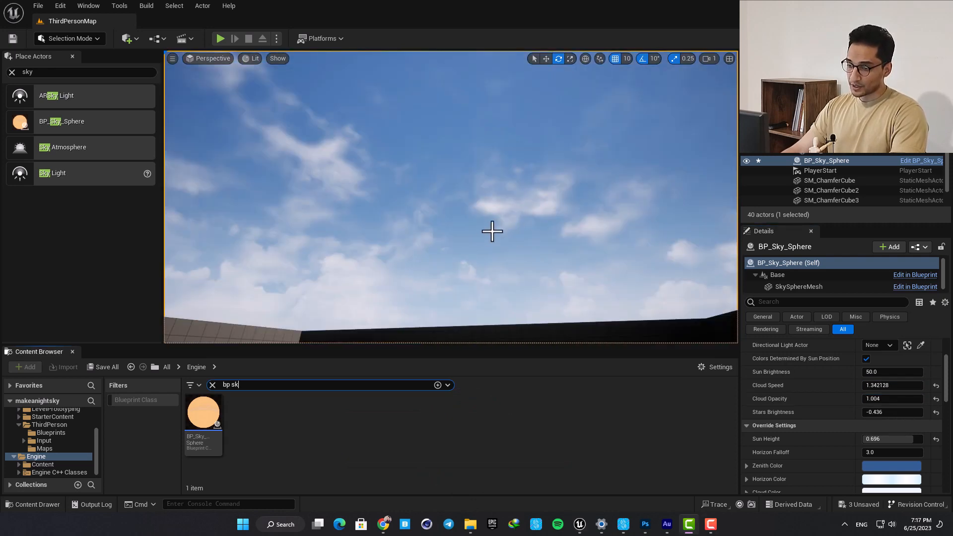
pyautogui.moveTo(491, 230); pyautogui.dragTo(476, 161, button='right')
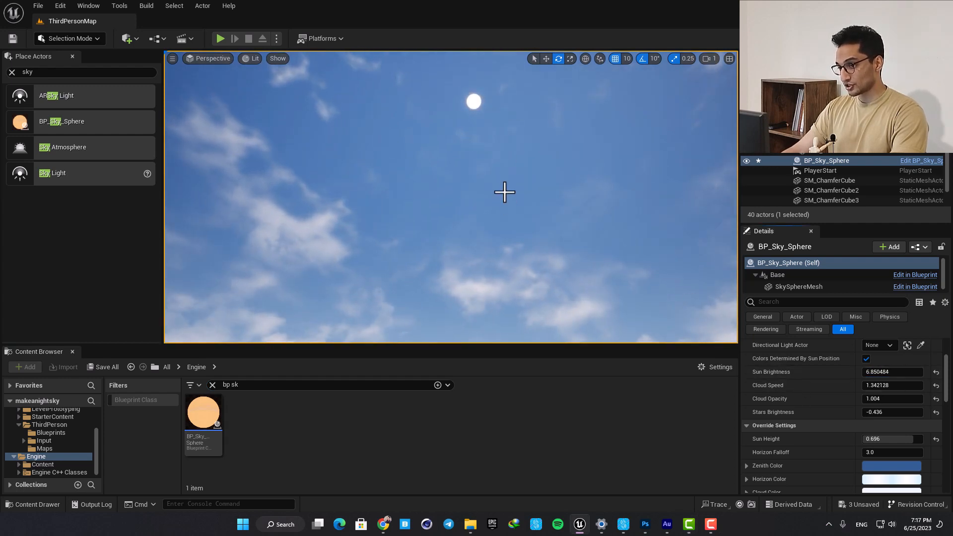
# Set the sky sphere's Sun Brightness to 500 with the sun in view.
pyautogui.moveTo(505, 192); pyautogui.dragTo(502, 164, button='right')
pyautogui.click(886, 371)
pyautogui.write('5')
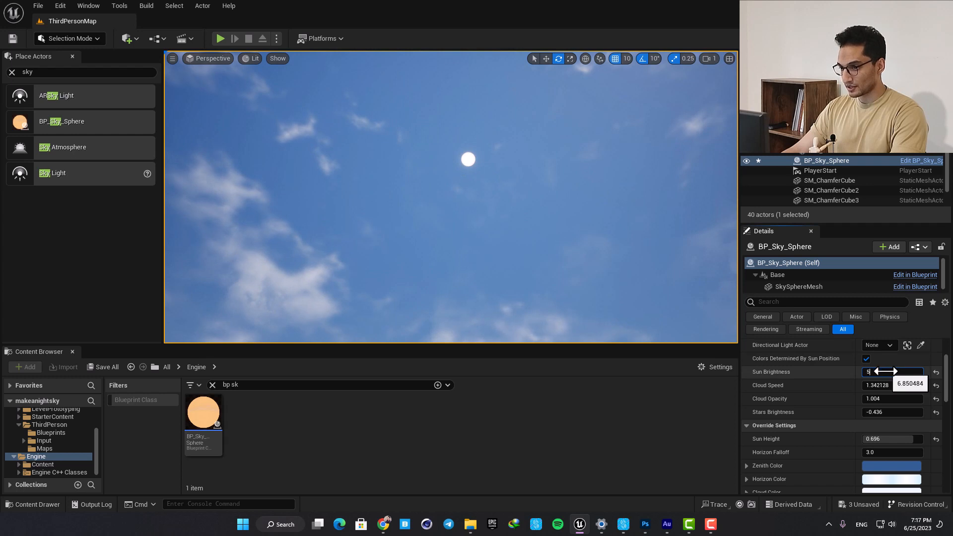
pyautogui.write('00')
pyautogui.press('Return')
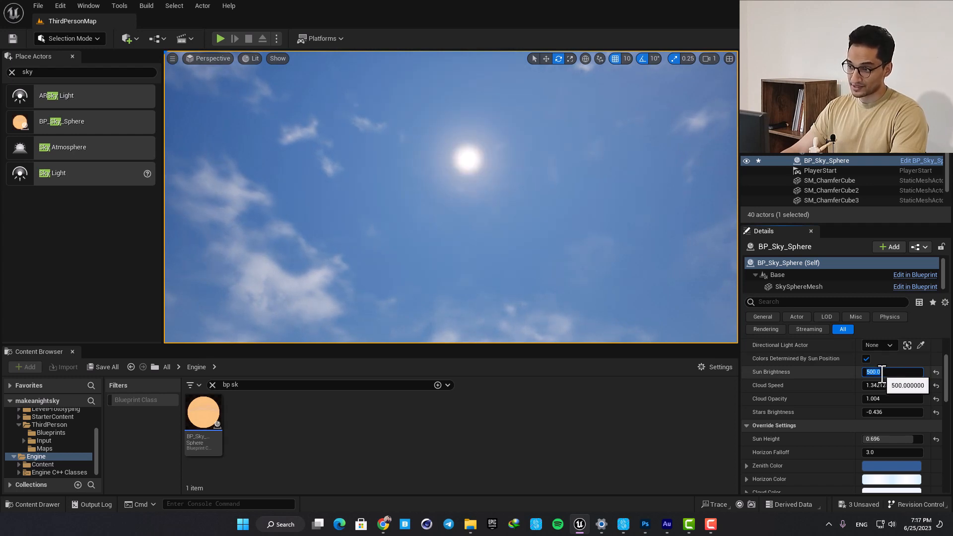
# Try a Sun Brightness of 0 on the sky sphere and restore it to 500.
pyautogui.write('0')
pyautogui.press('Return')
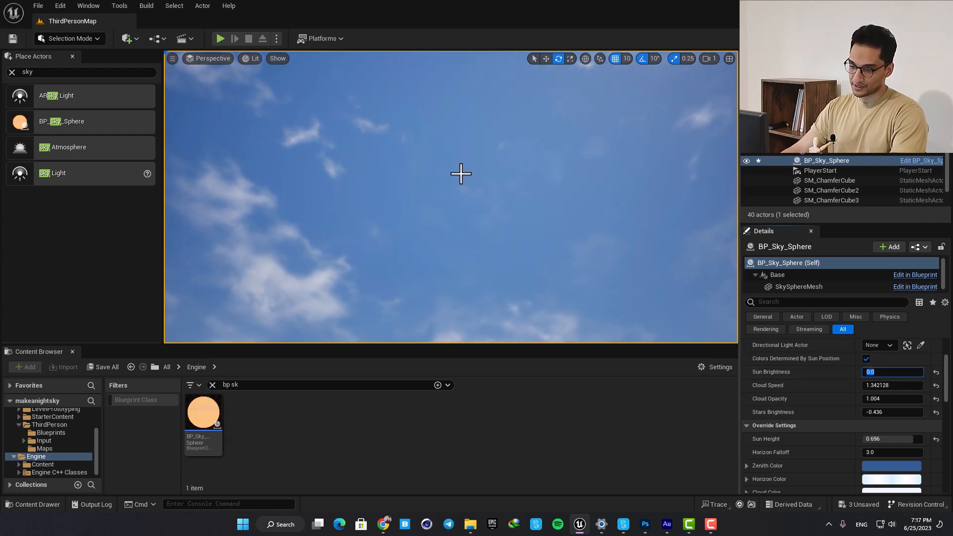
pyautogui.write('500')
pyautogui.press('Return')
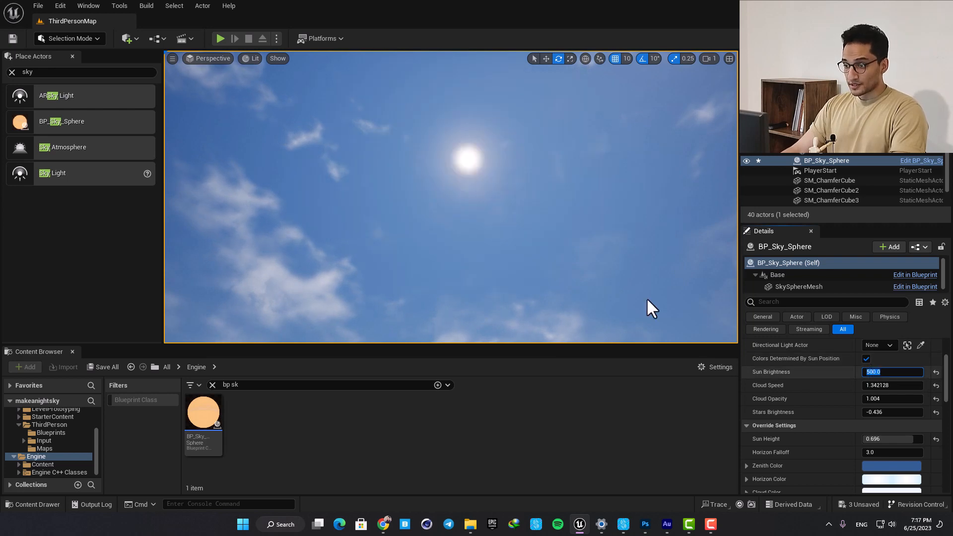
pyautogui.moveTo(646, 297); pyautogui.dragTo(647, 297, button='right')
# Hide the SkyLight actor, and turn the DirectionalLight off and back on.
pyautogui.scroll(5, 835, 178)
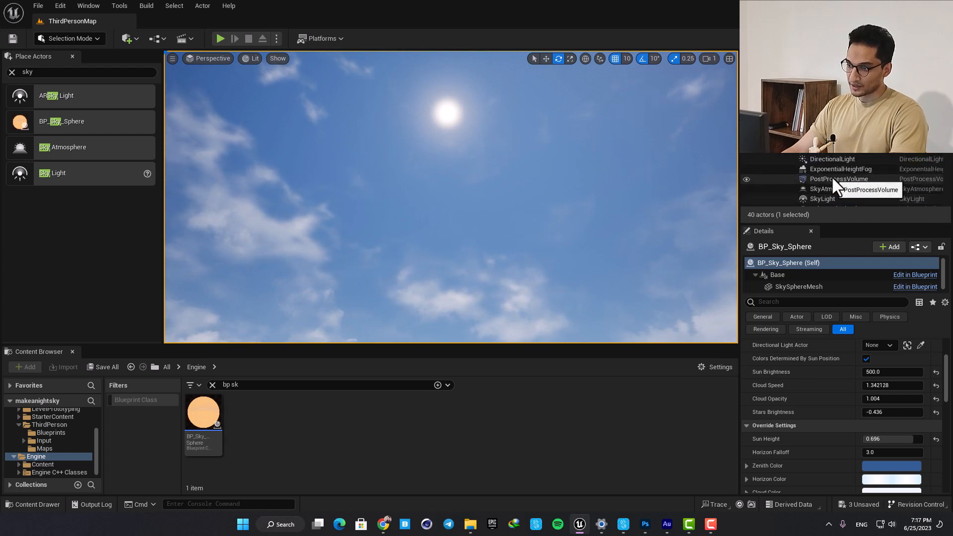
pyautogui.click(746, 159)
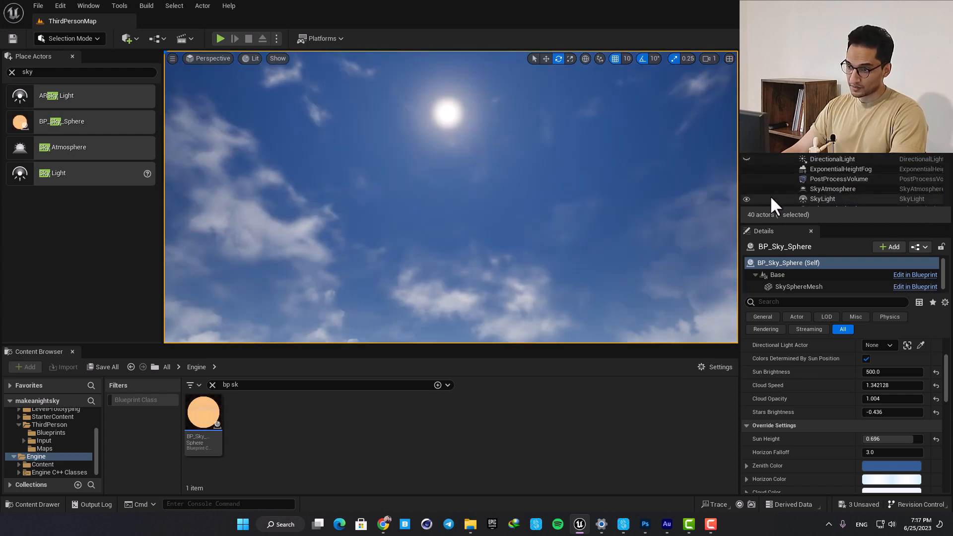
pyautogui.click(747, 198)
pyautogui.moveTo(535, 238); pyautogui.dragTo(543, 323, button='right')
pyautogui.click(746, 159)
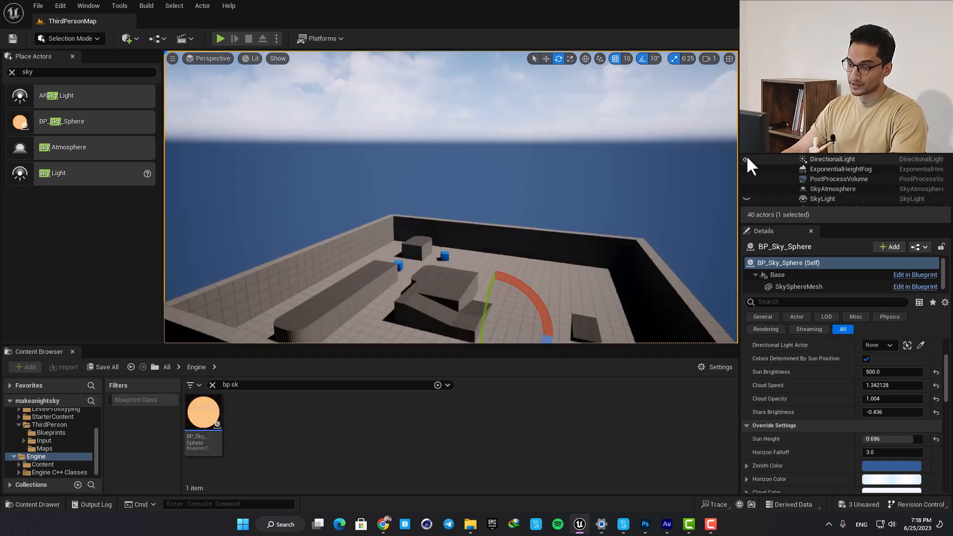
# Toggle the DirectionalLight's visibility off and on twice to compare its effect on the level's lighting.
pyautogui.click(745, 159)
pyautogui.click(745, 159)
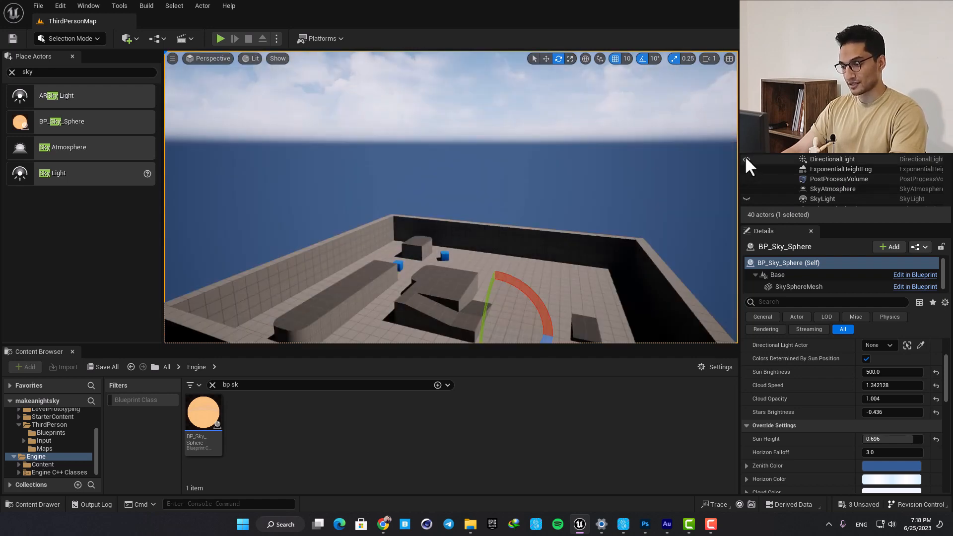
pyautogui.moveTo(586, 198)
pyautogui.mouseDown(button='right')
pyautogui.moveTo(588, 114)
pyautogui.moveTo(590, 216)
pyautogui.mouseUp(button='right')
pyautogui.moveTo(712, 222); pyautogui.dragTo(712, 200, button='right')
pyautogui.click(747, 160)
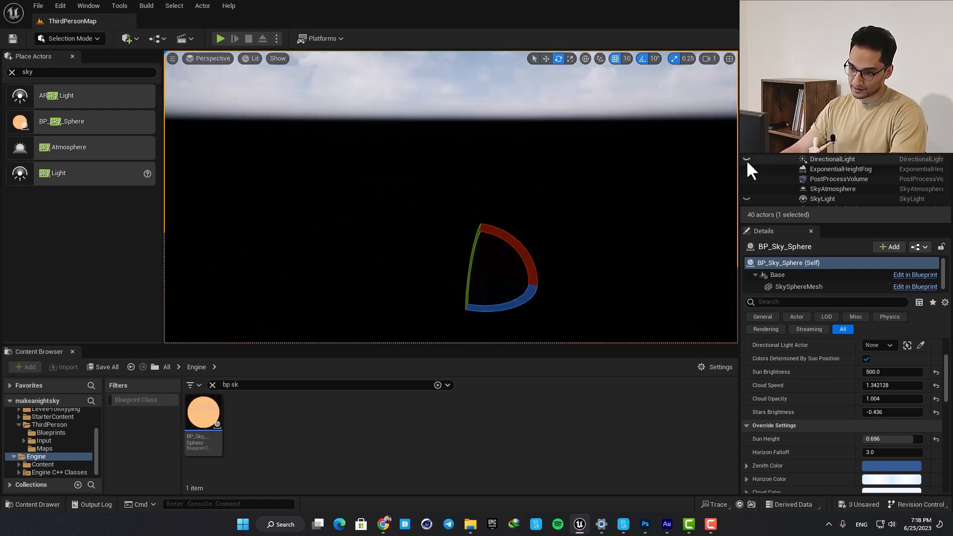
pyautogui.click(747, 159)
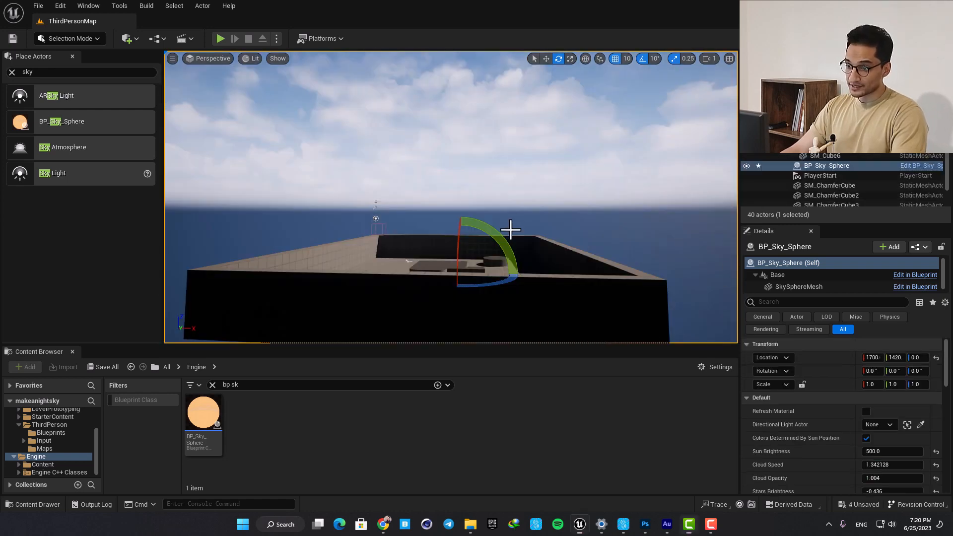
# Look over the level's shadows and compare them with the sun's position in the sky.
pyautogui.moveTo(533, 219); pyautogui.dragTo(546, 288, button='right')
pyautogui.click(508, 243)
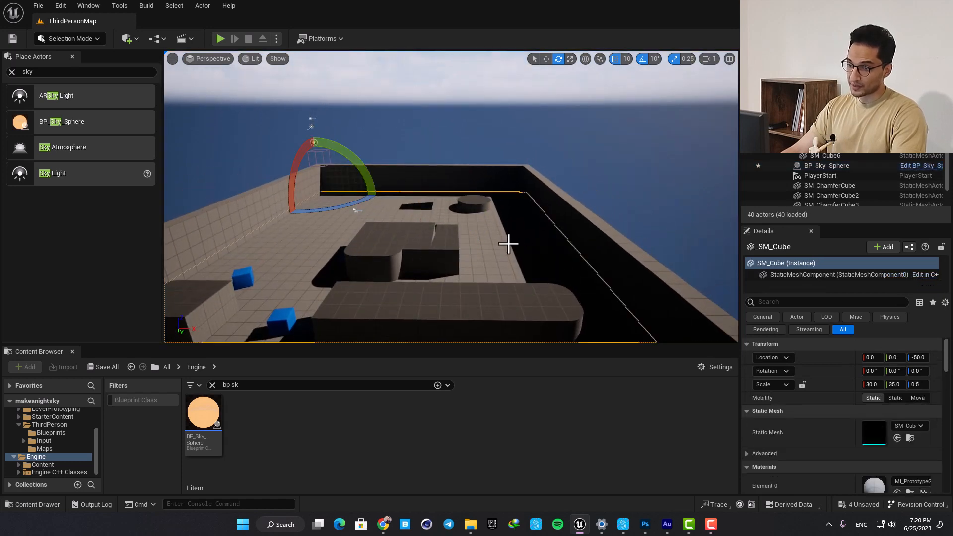
pyautogui.moveTo(508, 243); pyautogui.dragTo(410, 170, button='right')
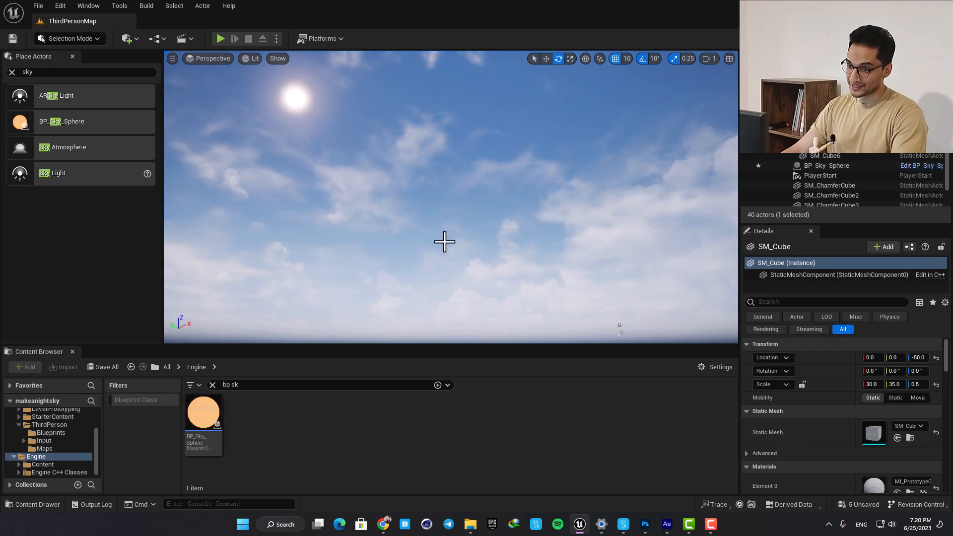
pyautogui.moveTo(445, 242); pyautogui.dragTo(490, 117, button='right')
# Assign the level's DirectionalLight as the Directional Light Actor of BP_Sky_Sphere by picking it in the scene.
pyautogui.click(464, 87)
pyautogui.moveTo(463, 88); pyautogui.dragTo(464, 112, button='right')
pyautogui.moveTo(477, 194); pyautogui.dragTo(499, 226, button='right')
pyautogui.click(867, 438)
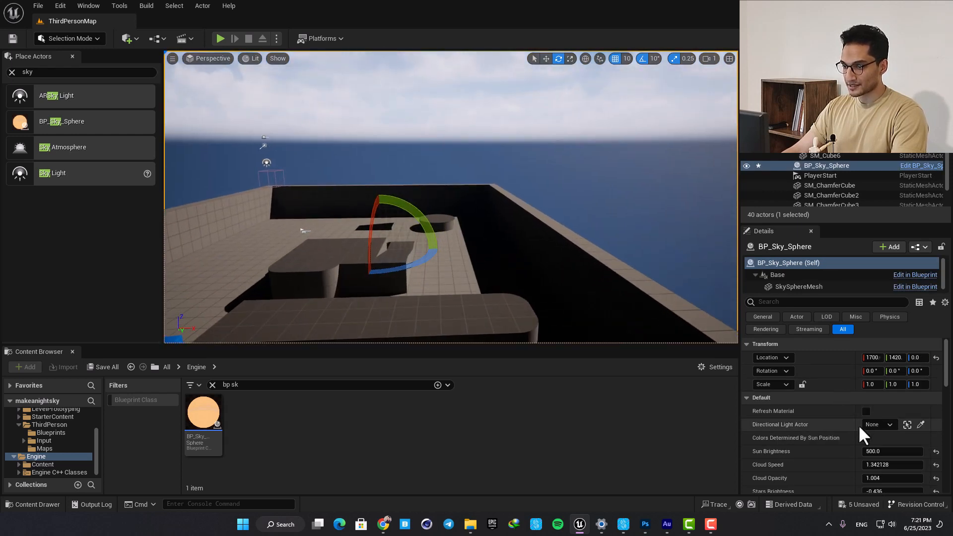
pyautogui.click(921, 426)
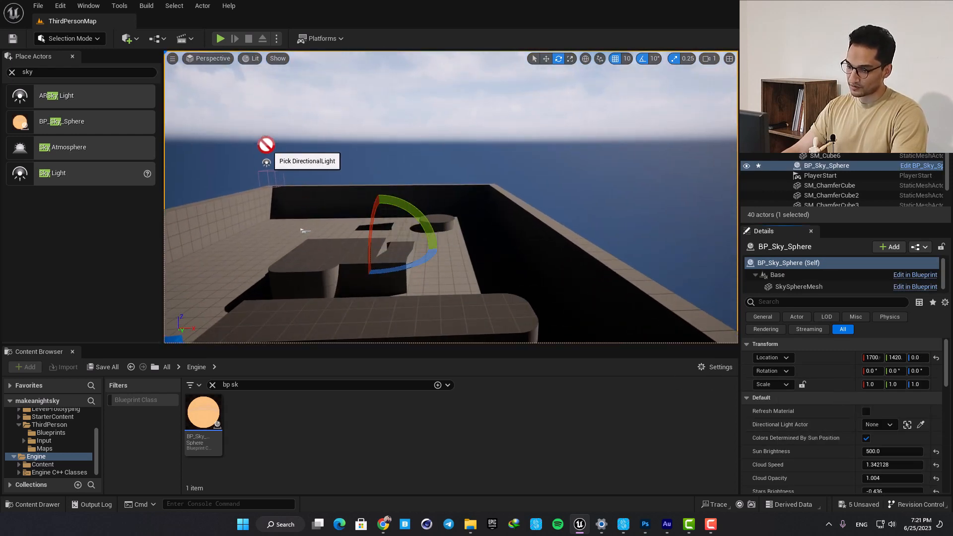
pyautogui.click(260, 148)
pyautogui.moveTo(418, 239); pyautogui.dragTo(390, 222, button='right')
pyautogui.click(866, 438)
# Rotate the directional light to shift the sun's direction, and refresh the sky sphere's material to match.
pyautogui.moveTo(566, 223); pyautogui.dragTo(681, 144, button='right')
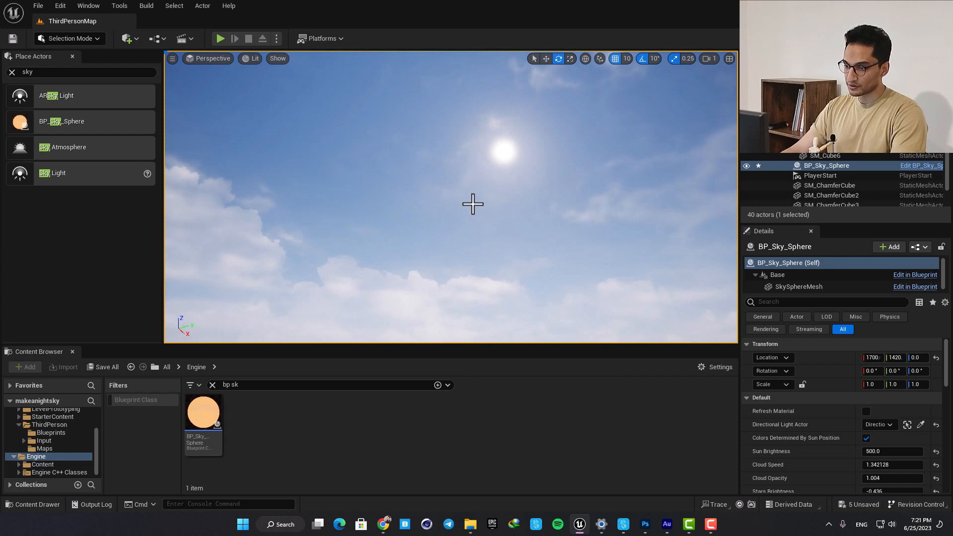
pyautogui.moveTo(476, 178); pyautogui.dragTo(457, 269, button='right')
pyautogui.hotkey('ctrl', 'l')
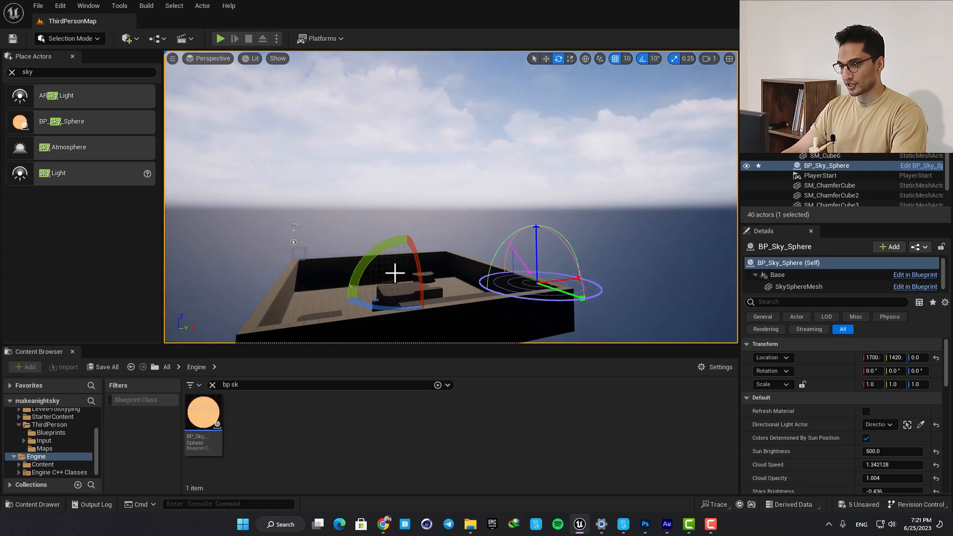
pyautogui.moveTo(496, 262); pyautogui.dragTo(496, 204, button='right')
pyautogui.click(866, 411)
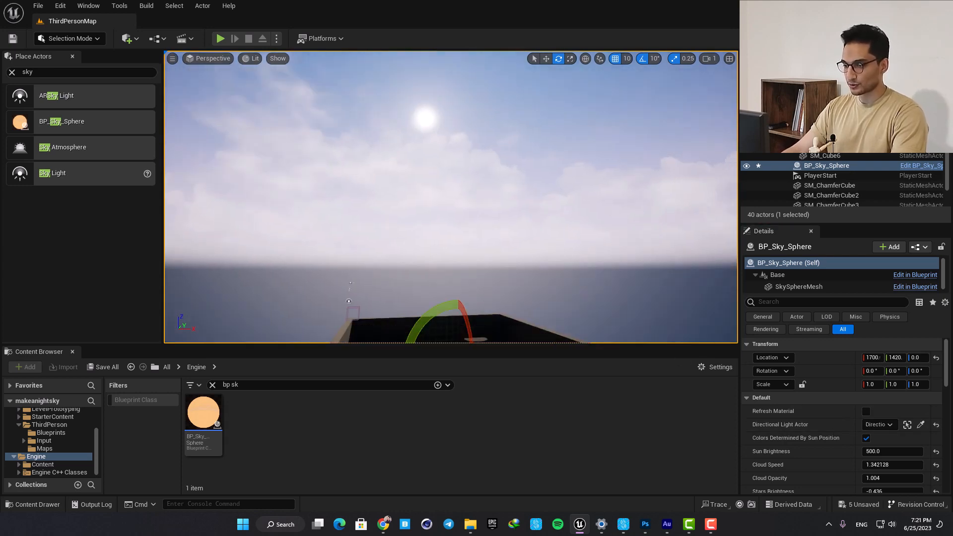
pyautogui.moveTo(421, 126)
pyautogui.mouseDown(button='right')
pyautogui.moveTo(422, 174)
pyautogui.moveTo(433, 190)
pyautogui.moveTo(436, 131)
pyautogui.mouseUp(button='right')
pyautogui.press('w')
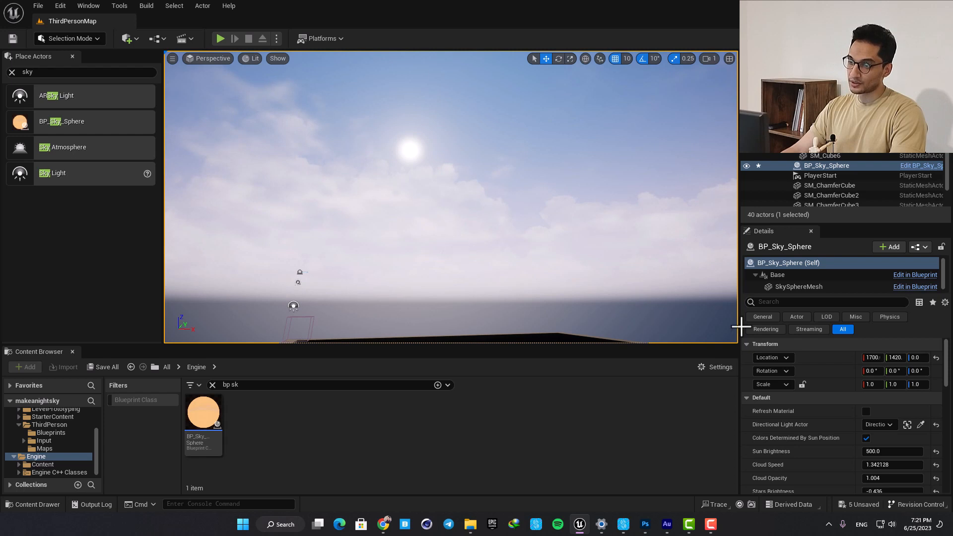
pyautogui.moveTo(617, 287); pyautogui.dragTo(618, 318, button='right')
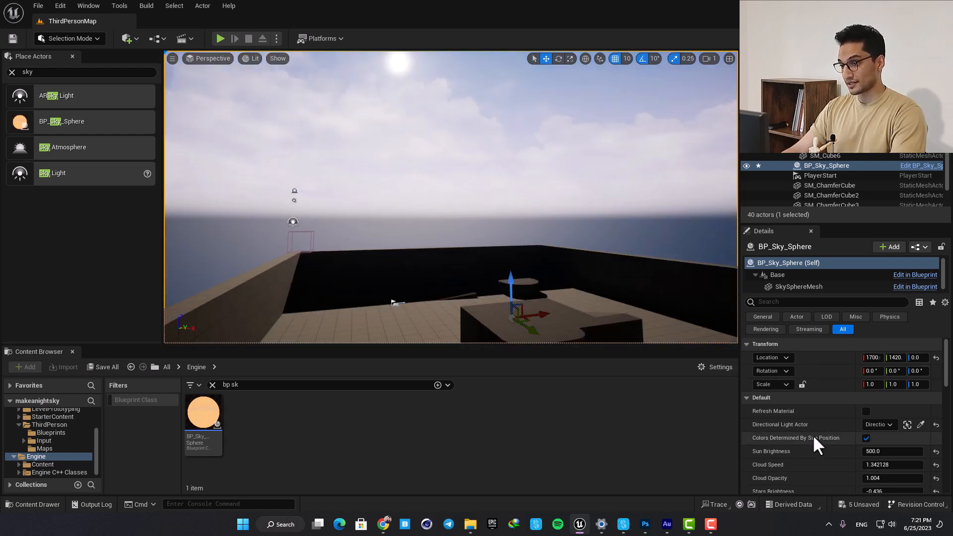
# Turn off Colors Determined By Sun Position on the sky sphere and set its Overall Color to a light violet-blue.
pyautogui.scroll(-3, 812, 434)
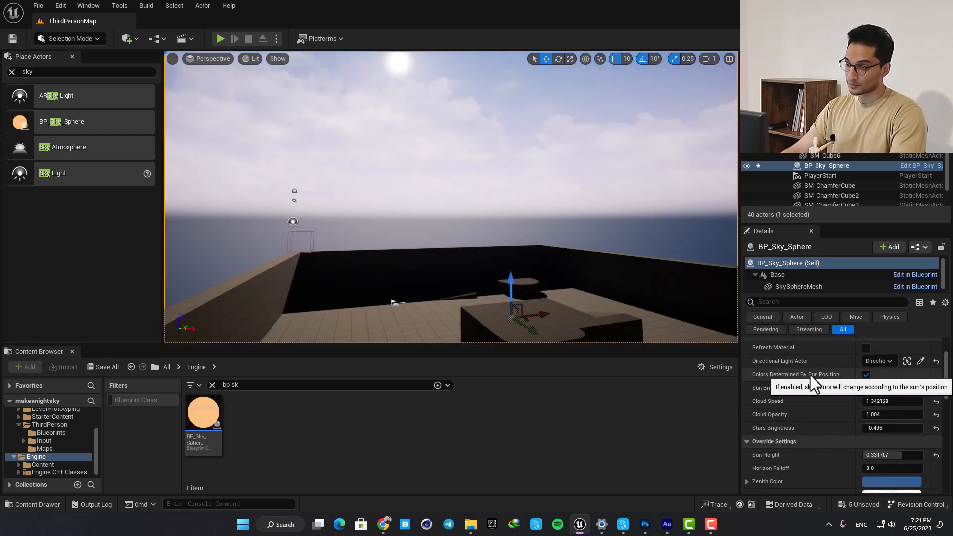
pyautogui.click(865, 376)
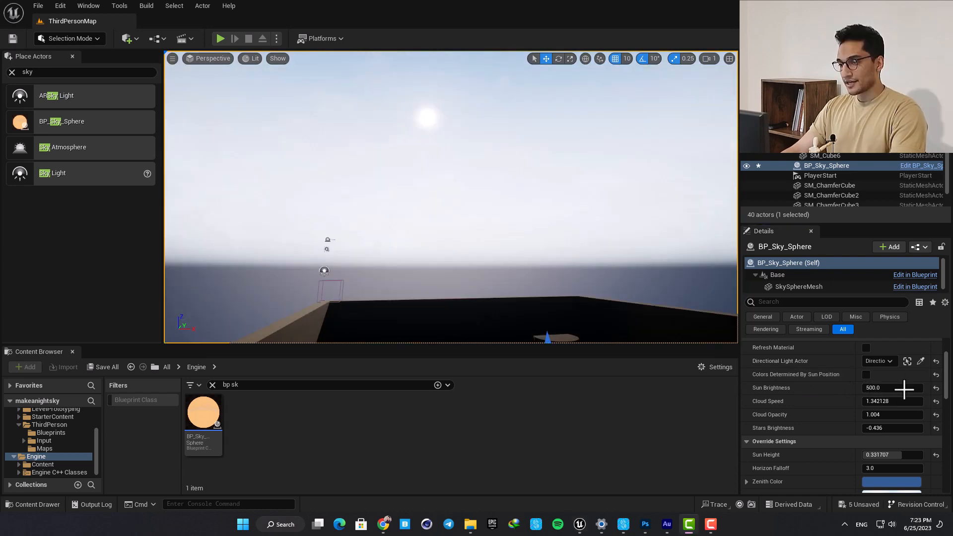
pyautogui.scroll(-3, 833, 411)
pyautogui.scroll(-2, 828, 412)
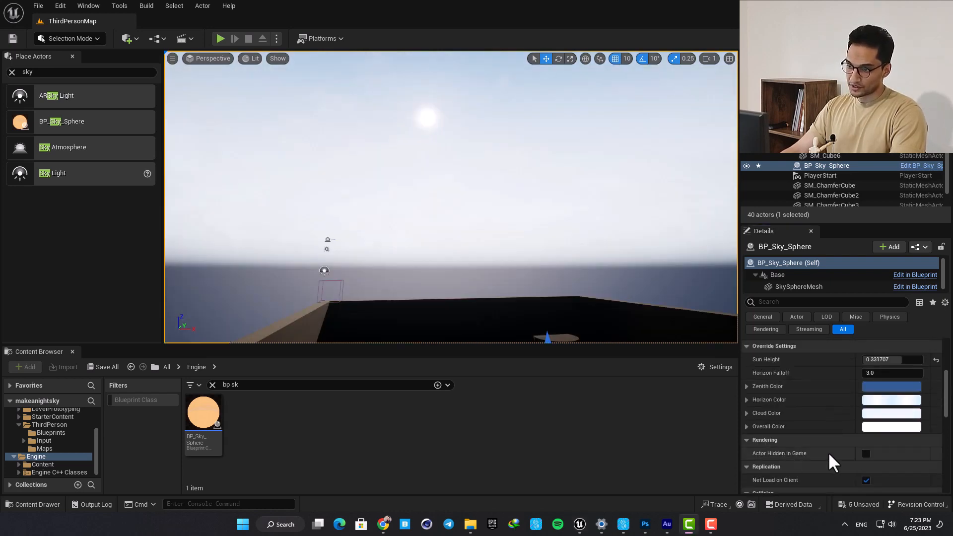
pyautogui.click(877, 428)
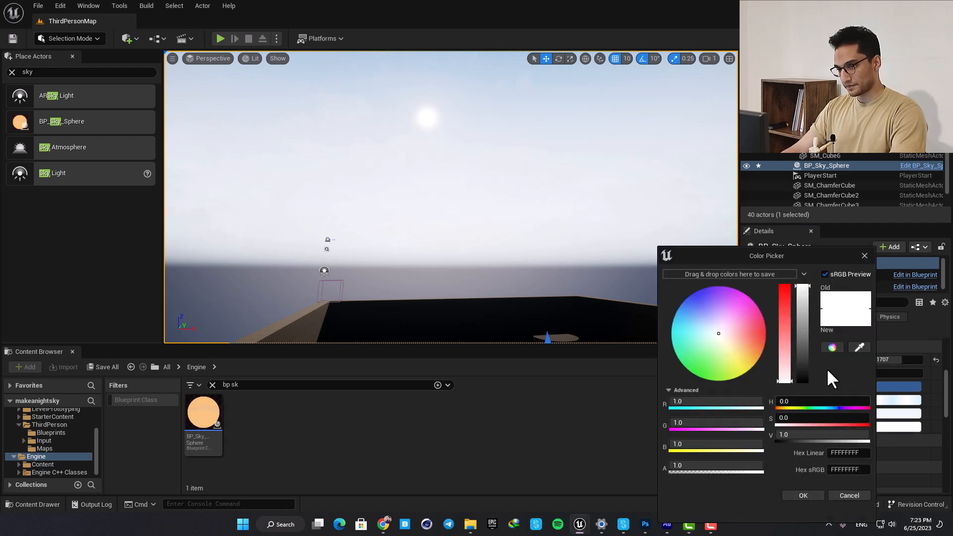
pyautogui.moveTo(732, 336); pyautogui.dragTo(707, 311)
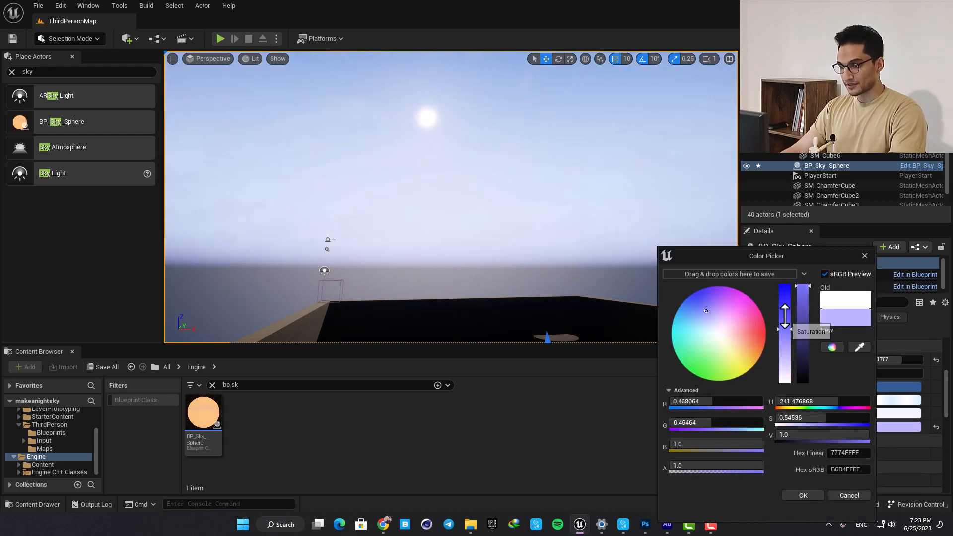
pyautogui.moveTo(785, 318); pyautogui.dragTo(785, 313)
pyautogui.click(800, 496)
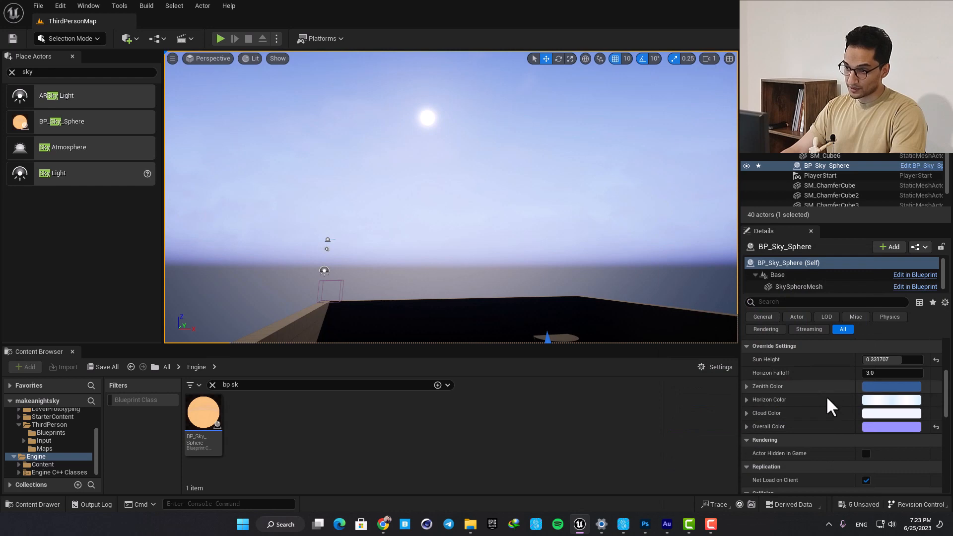
# Set the sky sphere's Cloud Color to dark grey (hex sRGB 313336) and its Horizon Color to pink with saturation about 0.71.
pyautogui.click(869, 414)
pyautogui.moveTo(795, 346); pyautogui.dragTo(798, 380)
pyautogui.click(800, 495)
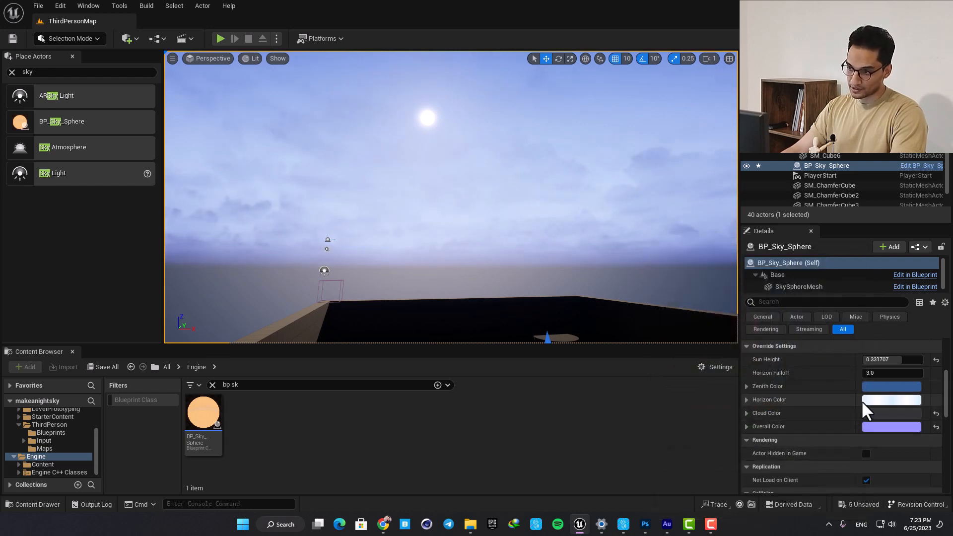
pyautogui.click(874, 400)
pyautogui.moveTo(747, 334)
pyautogui.mouseDown()
pyautogui.moveTo(732, 318)
pyautogui.moveTo(740, 309)
pyautogui.mouseUp()
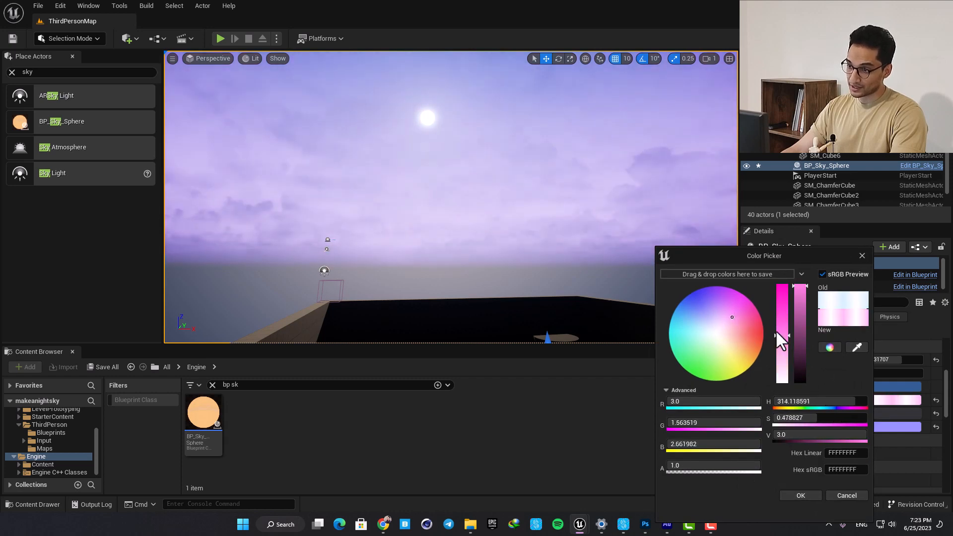
pyautogui.click(801, 495)
# Try a pinkish red as the sky sphere's Zenith Color, and settle on a bright blue (hex sRGB 007DF2).
pyautogui.click(881, 386)
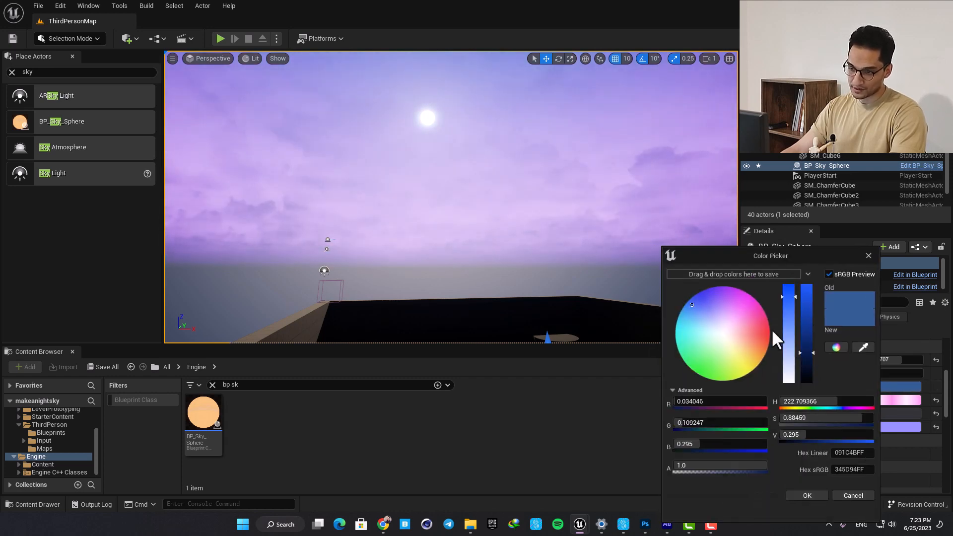
pyautogui.click(758, 328)
pyautogui.moveTo(805, 328); pyautogui.dragTo(807, 317)
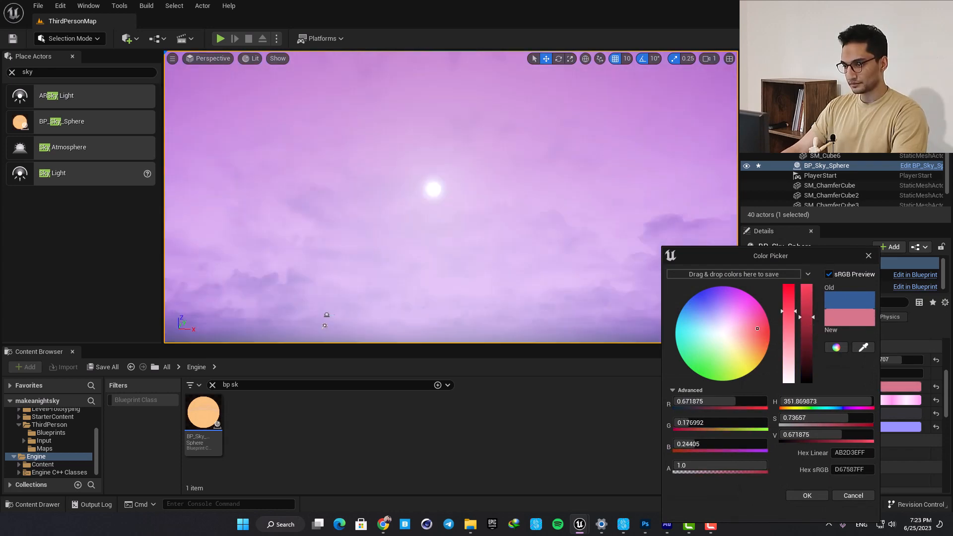
pyautogui.moveTo(497, 198); pyautogui.dragTo(542, 183, button='right')
pyautogui.moveTo(755, 328); pyautogui.dragTo(684, 293)
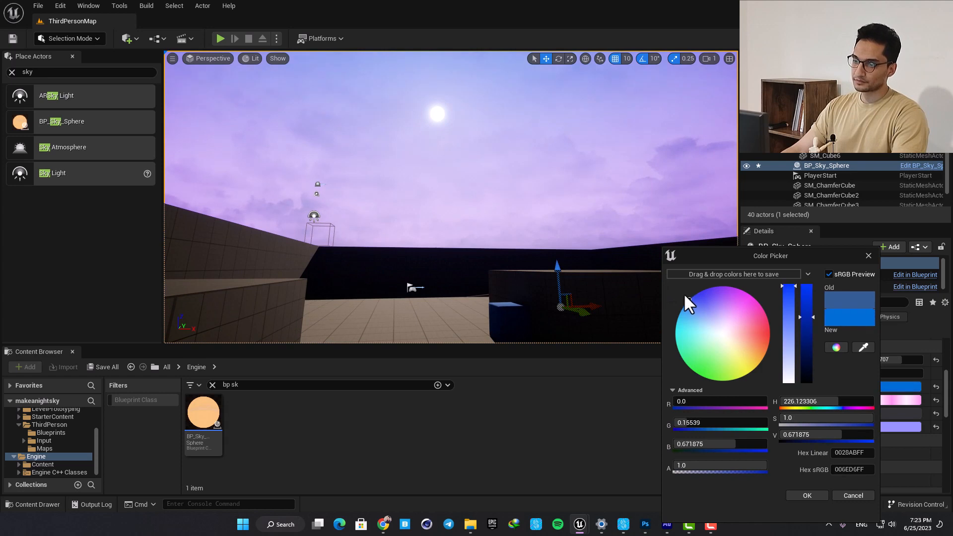
pyautogui.moveTo(807, 318); pyautogui.dragTo(808, 297)
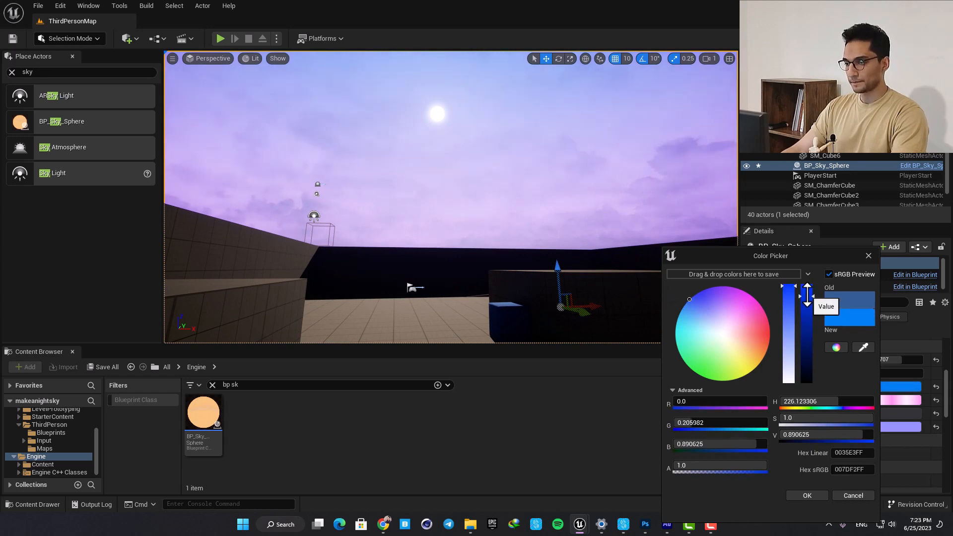
pyautogui.click(806, 495)
# Increase the saturation of the sky sphere's pink Horizon Color to about 0.95.
pyautogui.click(872, 400)
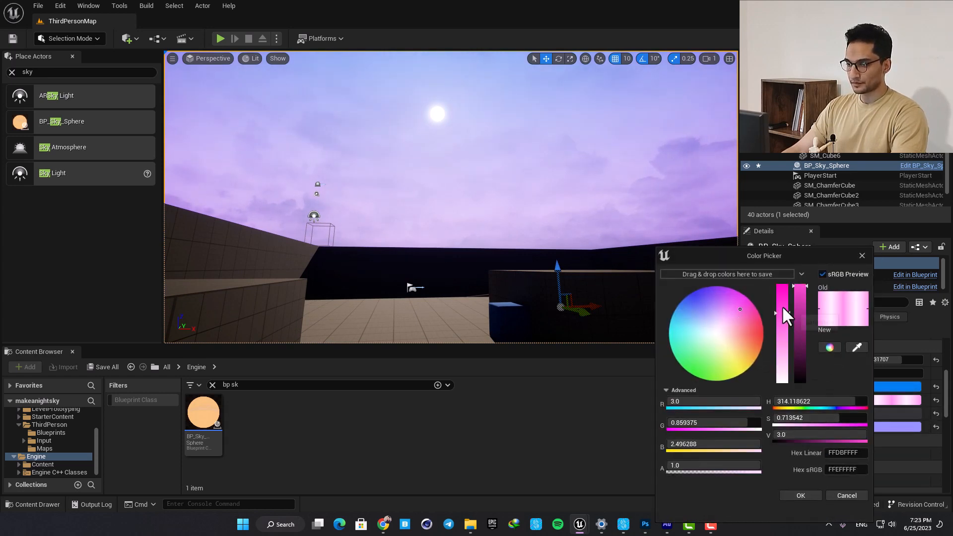
pyautogui.moveTo(783, 307); pyautogui.dragTo(783, 291)
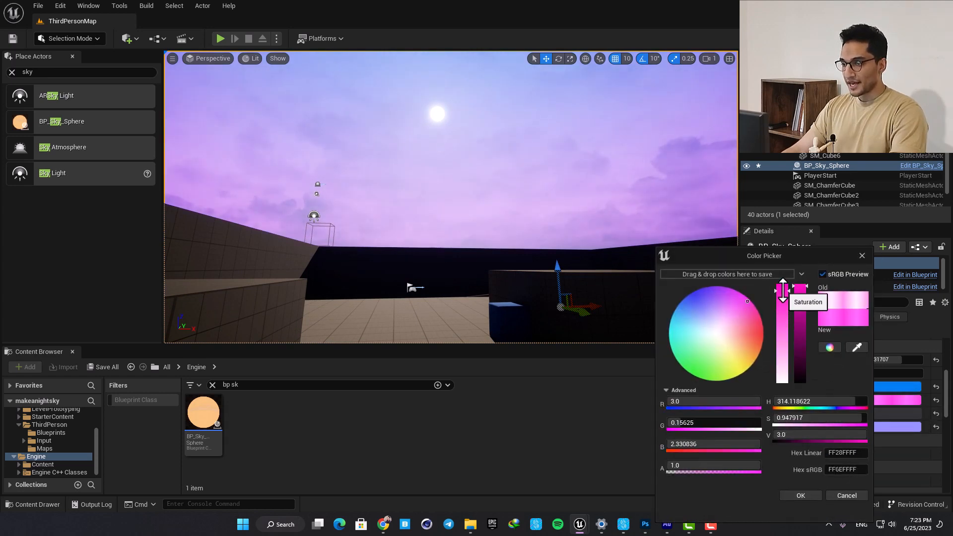
pyautogui.click(809, 497)
# Raise the sky sphere's Cloud Opacity to about 1.09 and set its Cloud Color to red (hex sRGB DB5765).
pyautogui.moveTo(496, 232); pyautogui.dragTo(497, 232, button='right')
pyautogui.scroll(3, 764, 401)
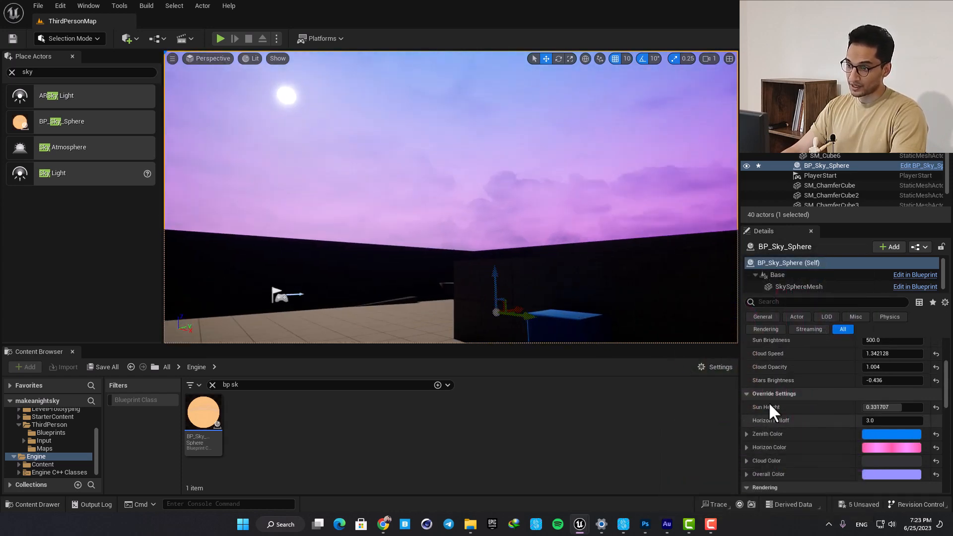
pyautogui.moveTo(879, 383)
pyautogui.mouseDown()
pyautogui.moveTo(889, 383)
pyautogui.moveTo(879, 383)
pyautogui.mouseUp()
pyautogui.scroll(-2, 853, 422)
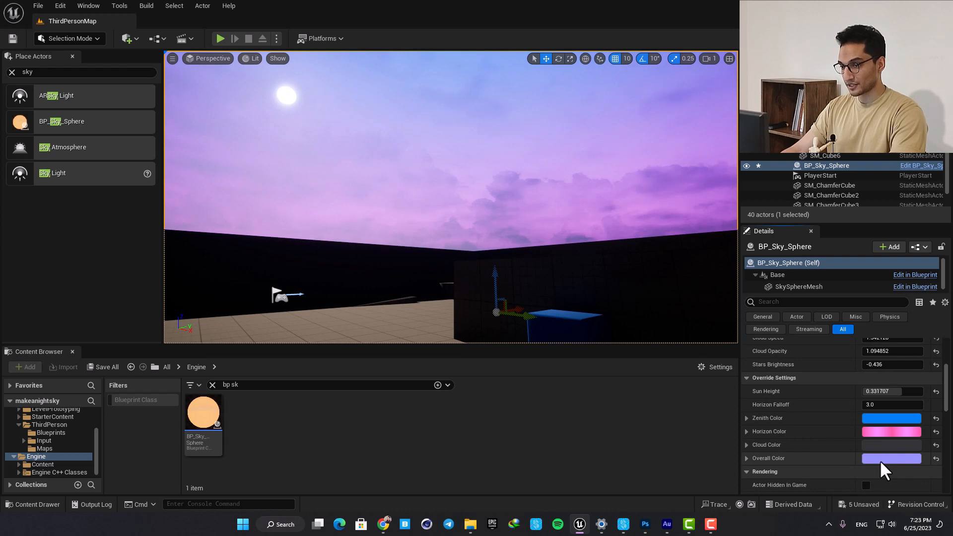
pyautogui.click(883, 442)
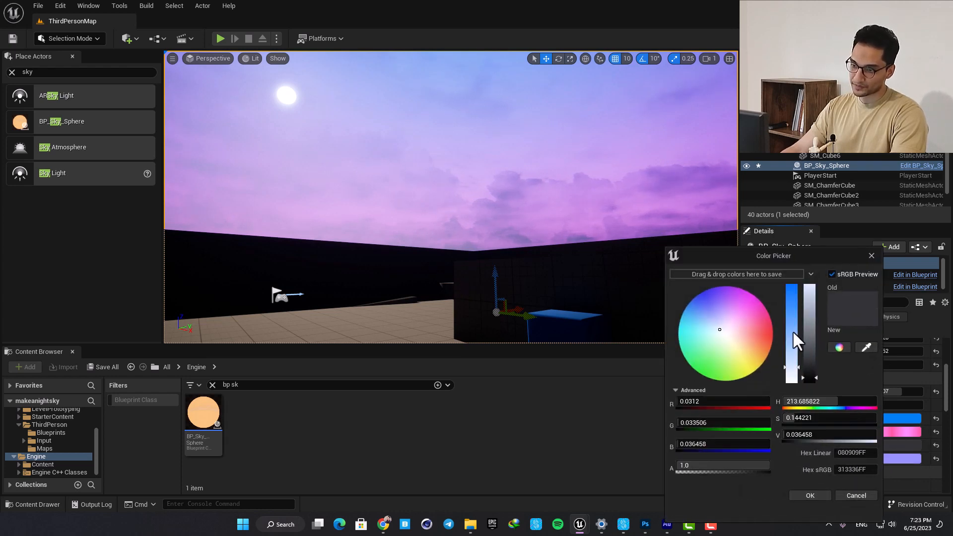
pyautogui.moveTo(767, 330); pyautogui.dragTo(812, 314)
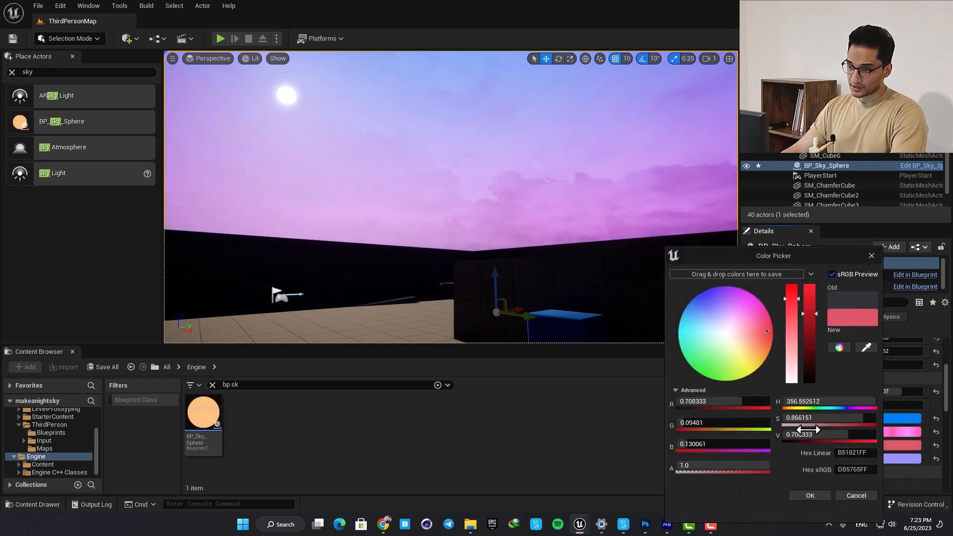
pyautogui.click(808, 493)
pyautogui.moveTo(515, 282); pyautogui.dragTo(308, 293, button='right')
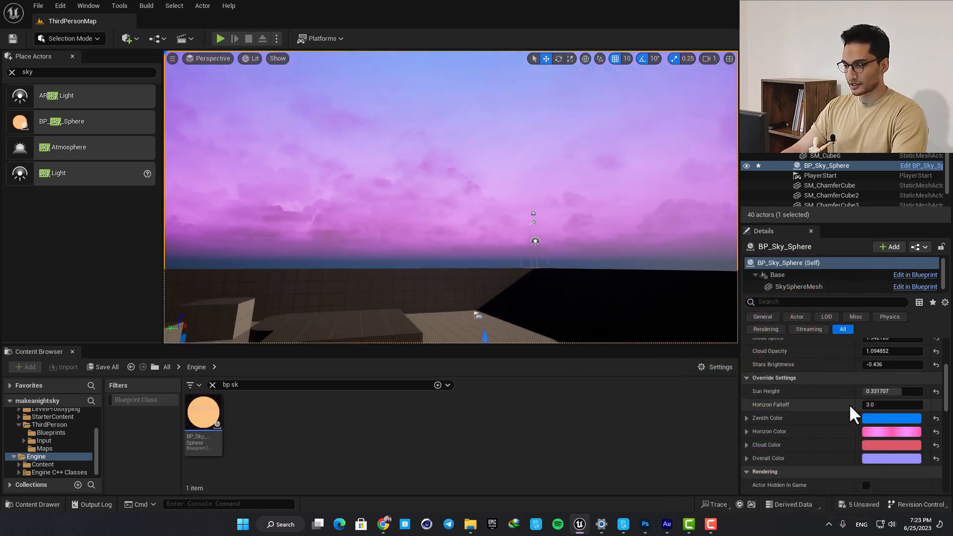
# Clear the Directional Light Actor and reset the sky sphere's parameters to defaults, including Sun Brightness 50, Cloud Speed 1.0, Cloud Opacity 0.7 and Stars Brightness 0.1.
pyautogui.scroll(5, 883, 415)
pyautogui.click(887, 424)
pyautogui.click(839, 248)
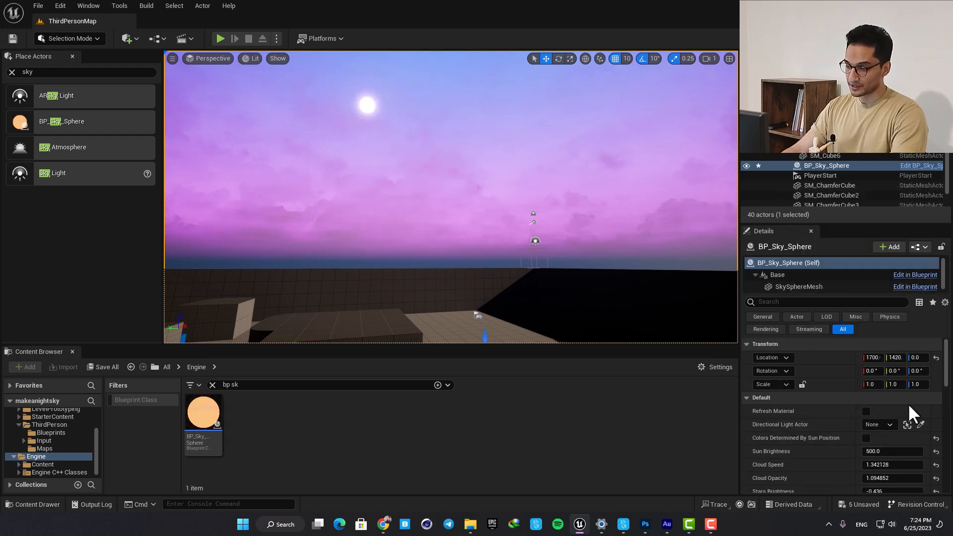
pyautogui.click(936, 465)
pyautogui.scroll(-4, 936, 478)
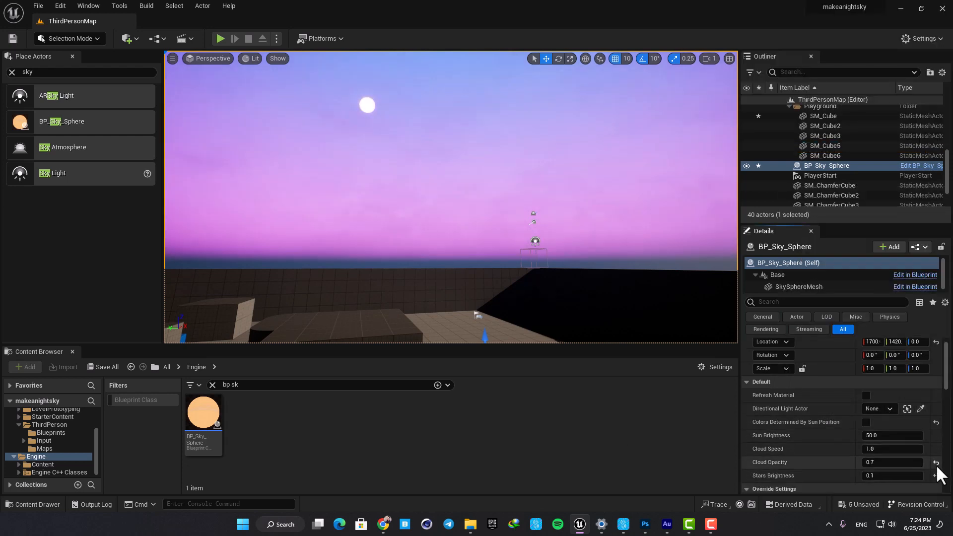
pyautogui.click(937, 481)
pyautogui.scroll(-3, 937, 475)
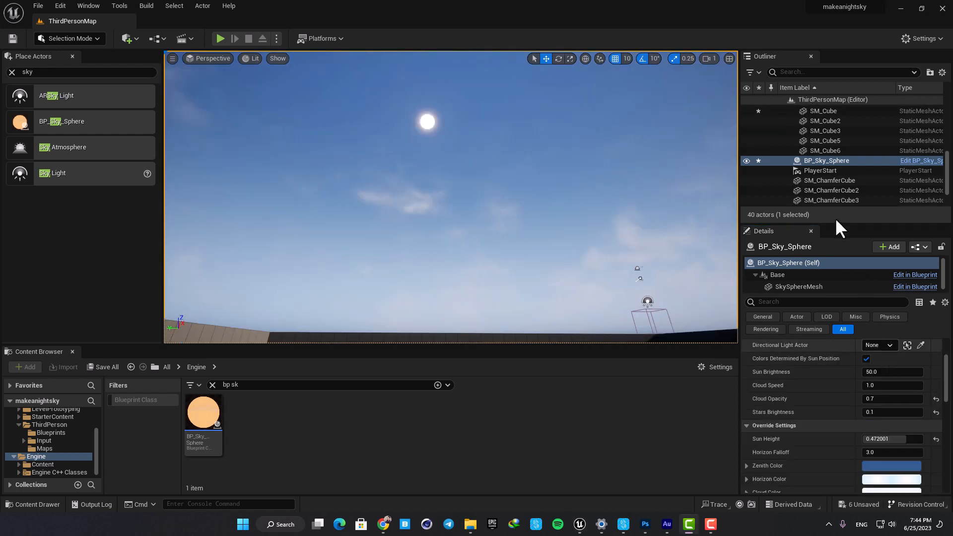
# Set the sky sphere's Sun Height to -1 in its override settings.
pyautogui.scroll(2, 834, 194)
pyautogui.scroll(-2, 837, 194)
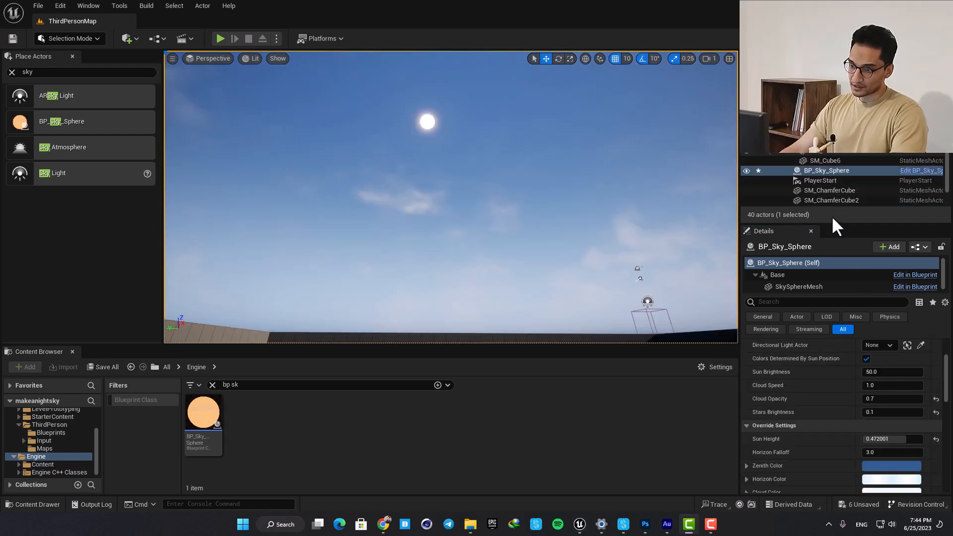
pyautogui.moveTo(889, 439); pyautogui.dragTo(867, 439)
pyautogui.write('-1')
pyautogui.press('Return')
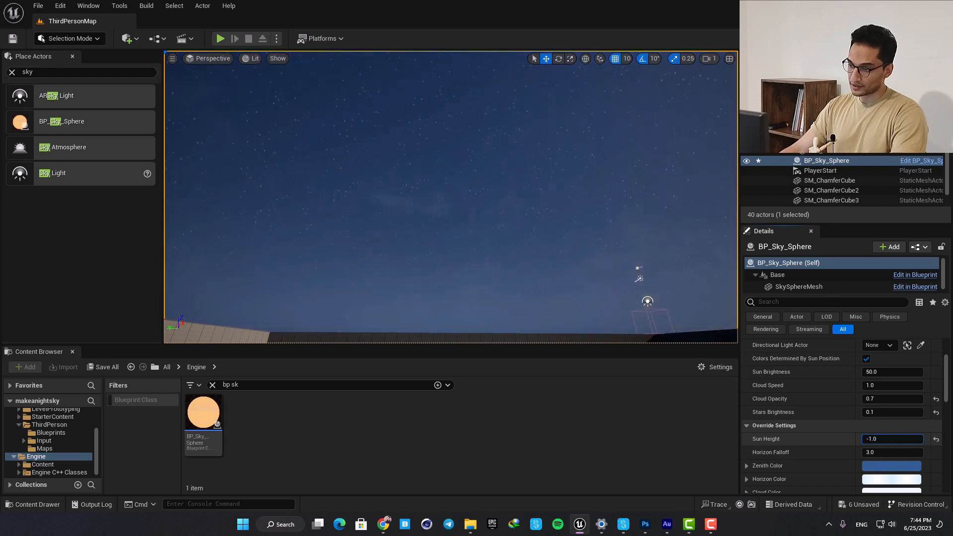
# Hide the SkyAtmosphere actor in the level's Lighting folder.
pyautogui.scroll(3, 815, 160)
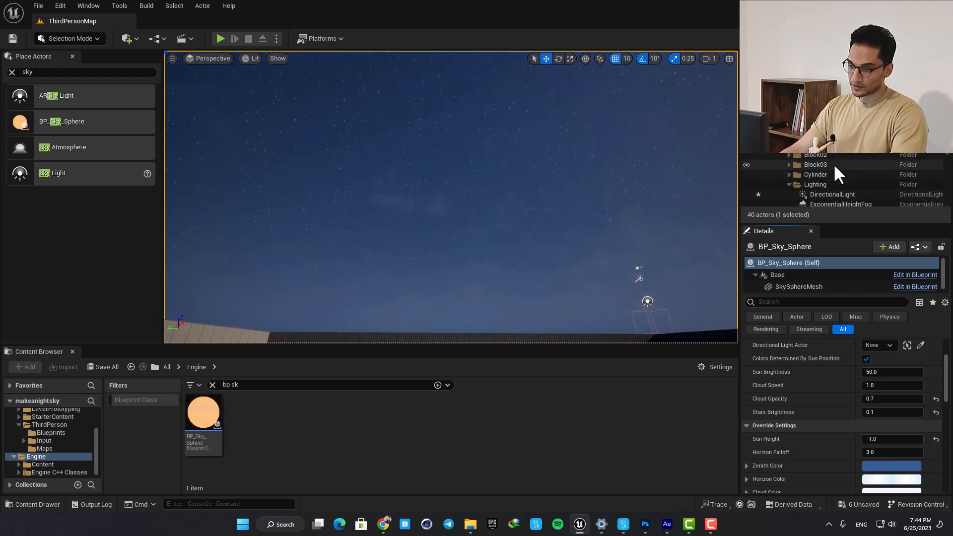
pyautogui.click(746, 192)
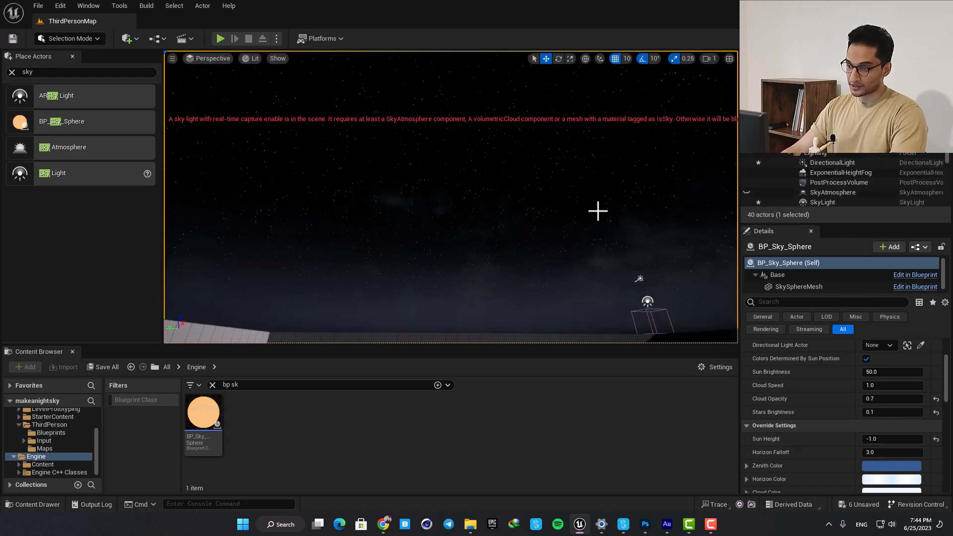
# Turn off Real Time Capture on the SkyLight actor in the level's Lighting folder.
pyautogui.moveTo(586, 200); pyautogui.dragTo(616, 205, button='right')
pyautogui.moveTo(470, 171); pyautogui.dragTo(422, 172, button='right')
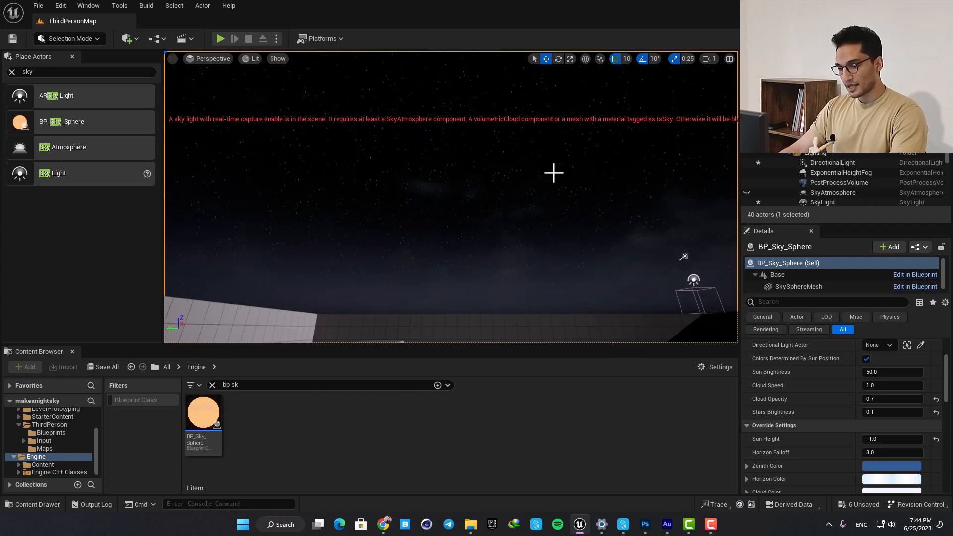
pyautogui.scroll(-2, 826, 186)
pyautogui.click(818, 167)
pyautogui.click(820, 177)
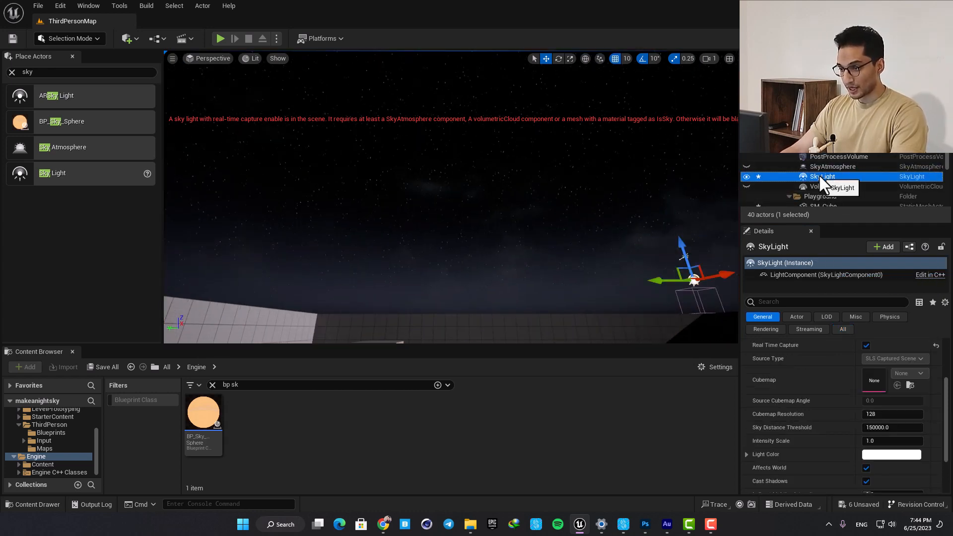
pyautogui.click(867, 346)
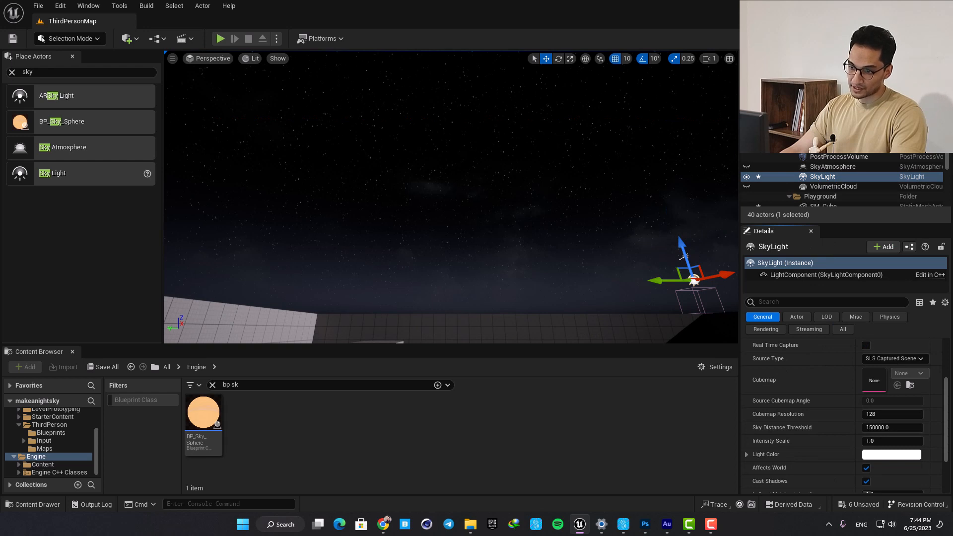
# Try Stars Brightness values of 0.14, about 2.55 and 1.0 on the sky sphere, and restore it to 0.1.
pyautogui.moveTo(532, 196); pyautogui.dragTo(568, 200, button='right')
pyautogui.click(539, 201)
pyautogui.scroll(-1, 788, 395)
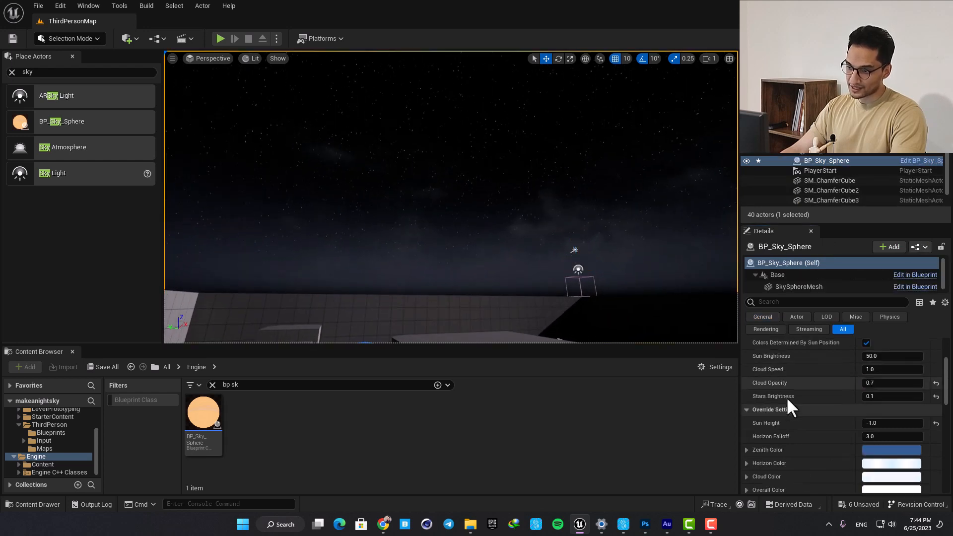
pyautogui.click(889, 397)
pyautogui.write('0.14')
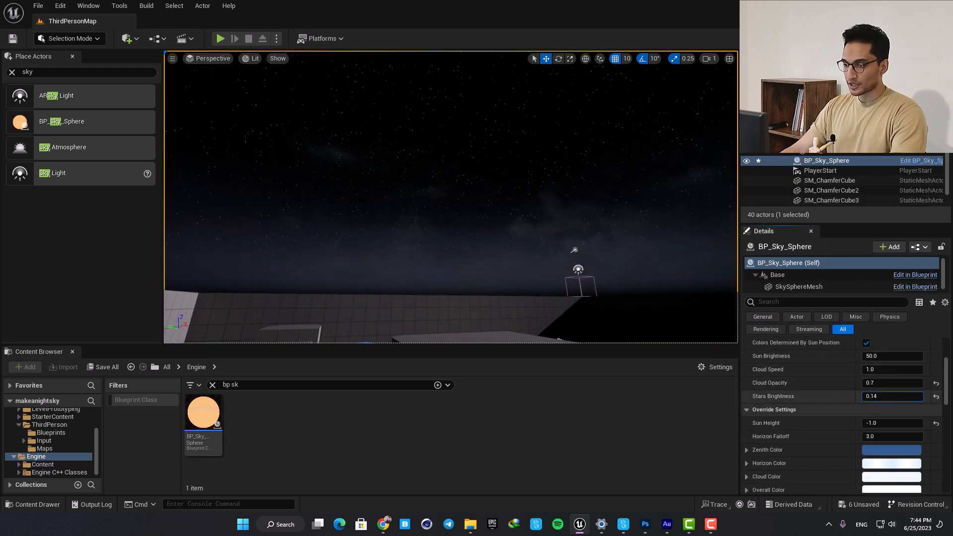
pyautogui.moveTo(566, 281); pyautogui.dragTo(566, 234, button='right')
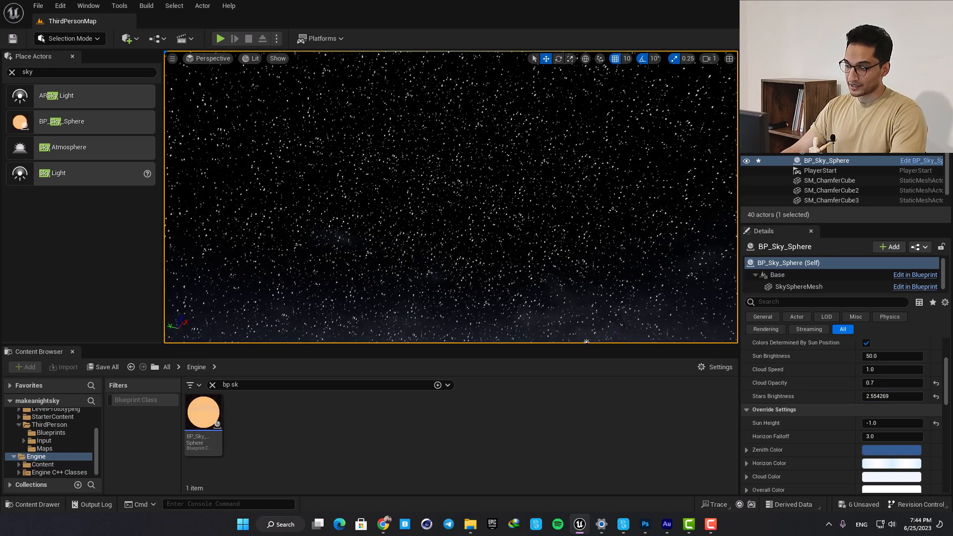
pyautogui.click(879, 397)
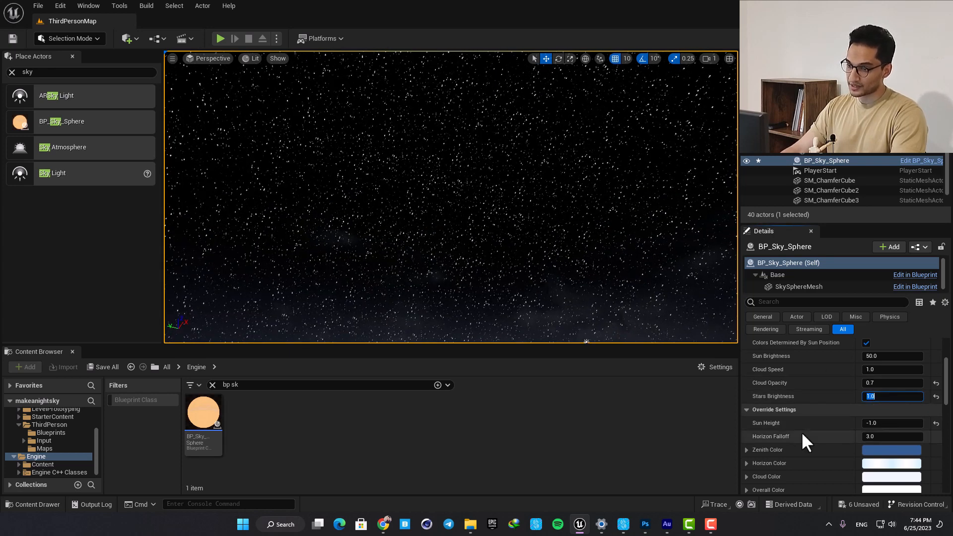
# Raise the sky sphere's Cloud Speed to about 1.22 and its Cloud Opacity to about 1.11.
pyautogui.scroll(-3, 803, 434)
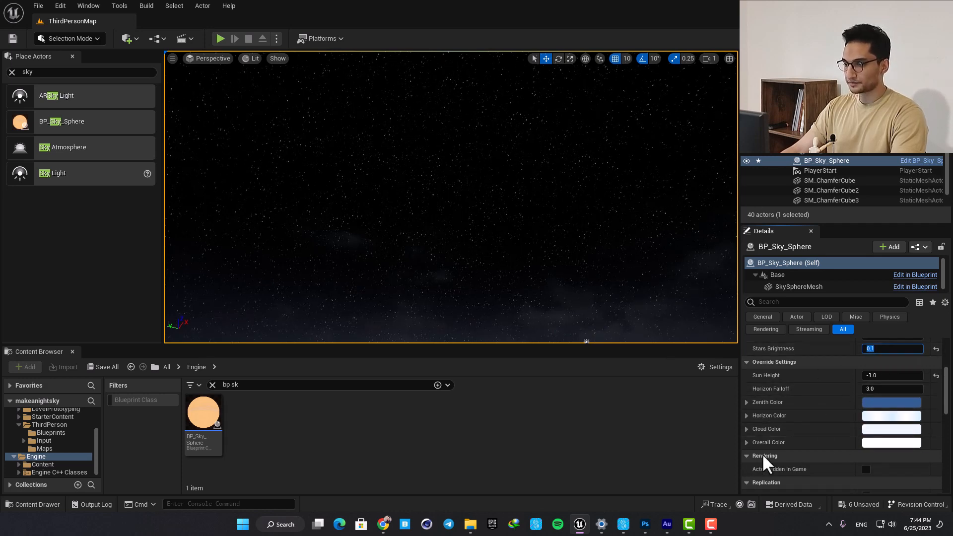
pyautogui.scroll(3, 765, 464)
pyautogui.moveTo(872, 371); pyautogui.dragTo(894, 383)
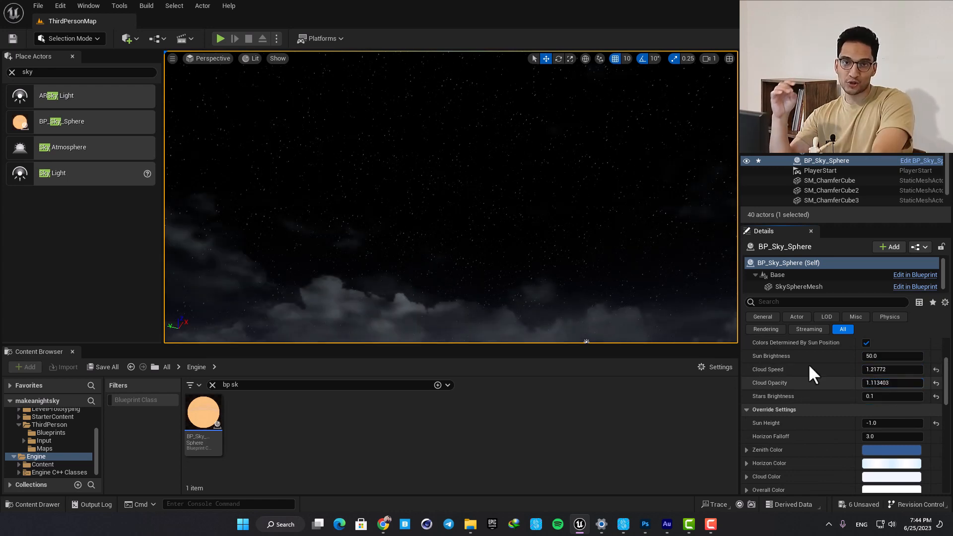
pyautogui.moveTo(540, 268)
pyautogui.mouseDown(button='right')
pyautogui.moveTo(555, 293)
pyautogui.moveTo(606, 305)
pyautogui.moveTo(705, 303)
pyautogui.moveTo(542, 268)
pyautogui.mouseUp(button='right')
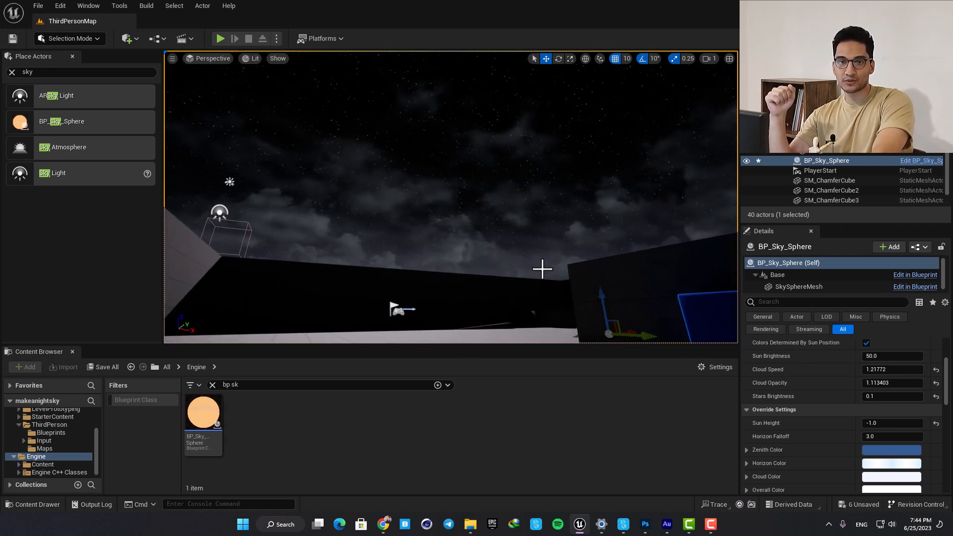